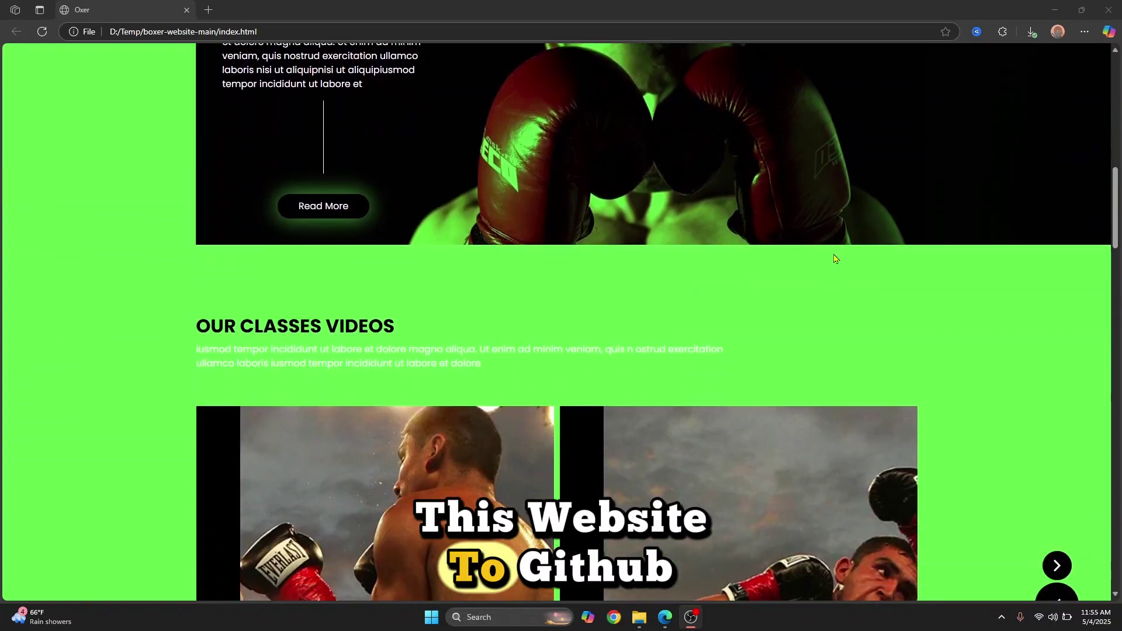
scroll(834, 255, "down", 2)
scroll(834, 255, "down", 2)
scroll(776, 293, "up", 4)
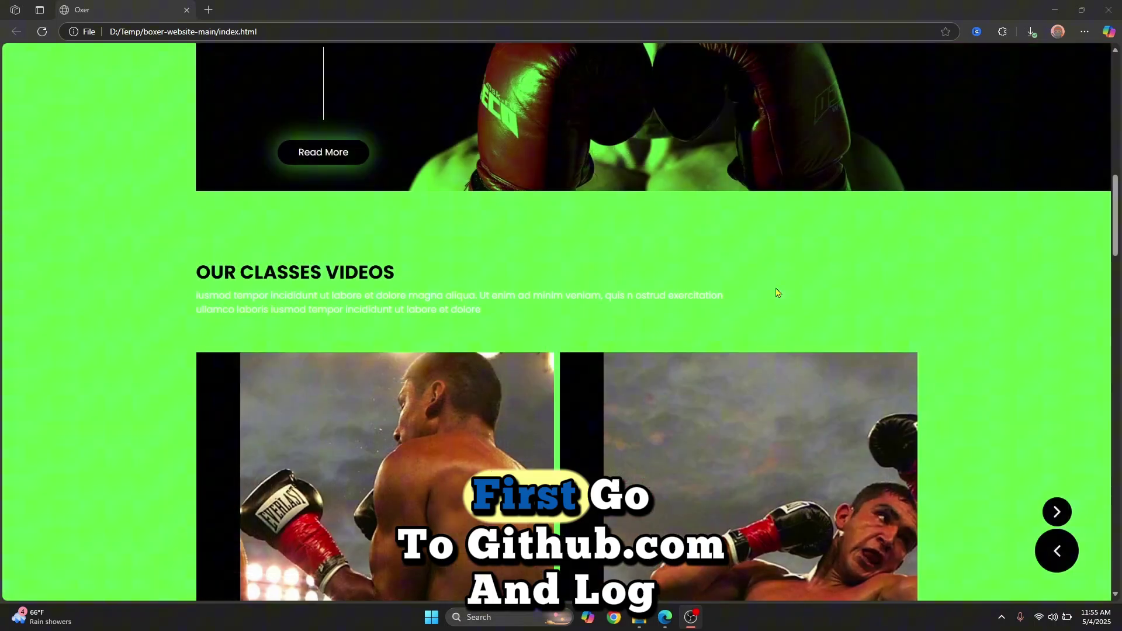
scroll(776, 293, "up", 4)
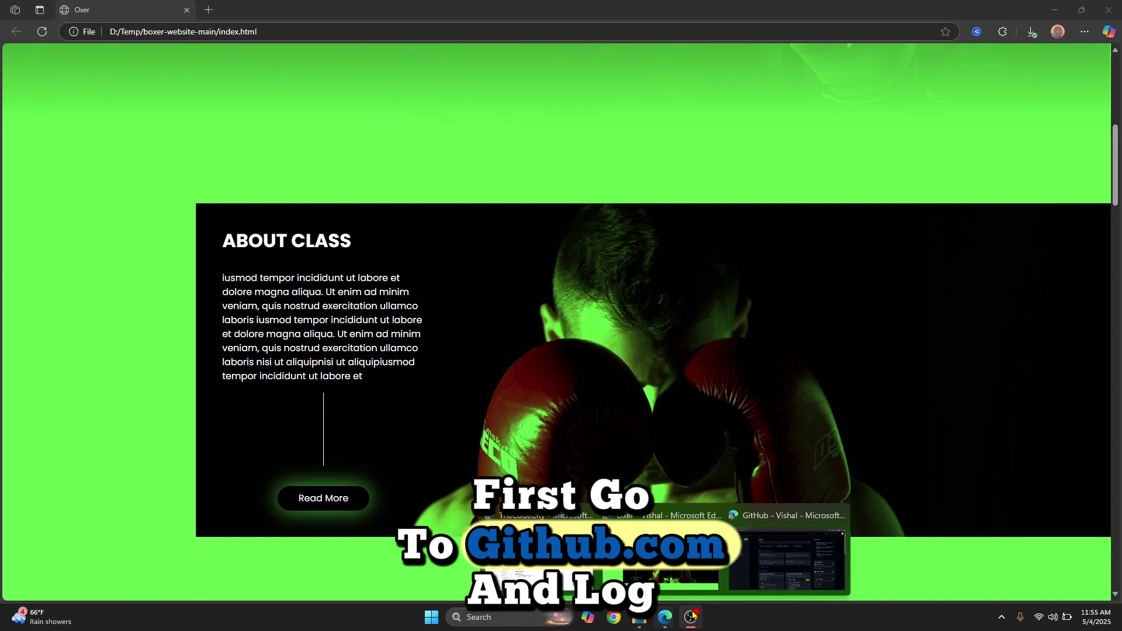
- Create a public GitHub repository named testwebsite without a README
left_click(771, 542)
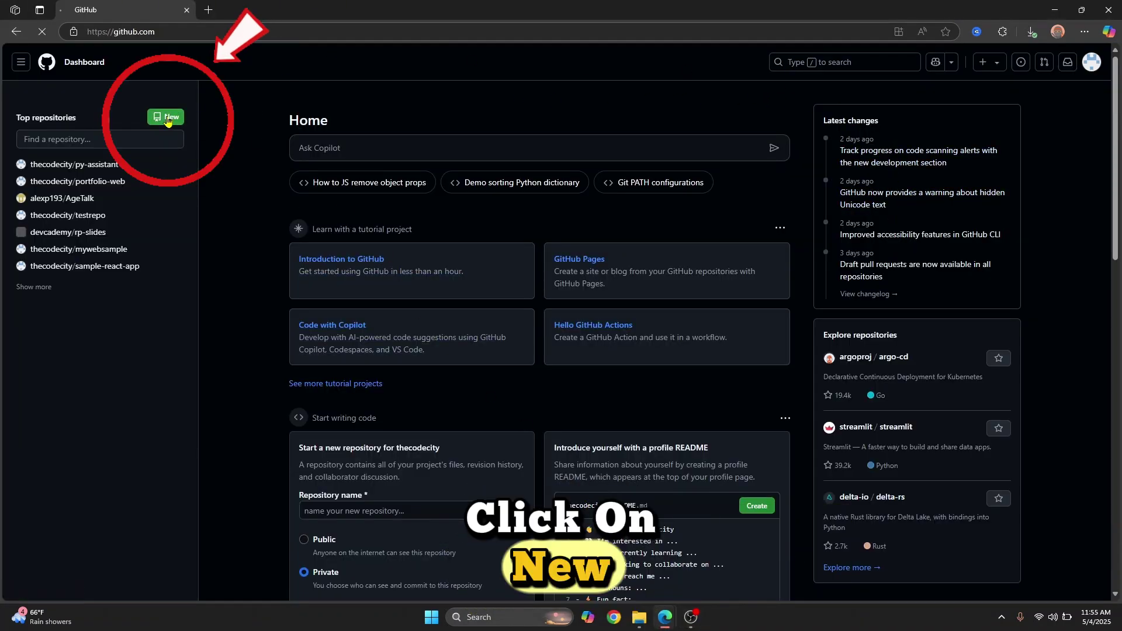
left_click(169, 119)
left_click(486, 203)
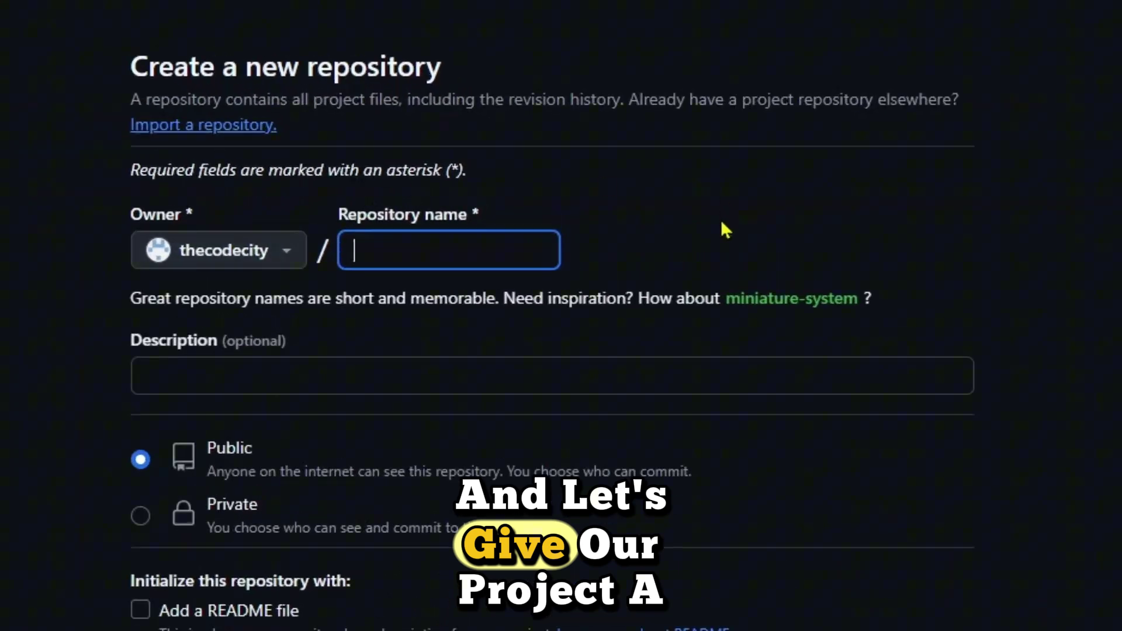
type("testwe")
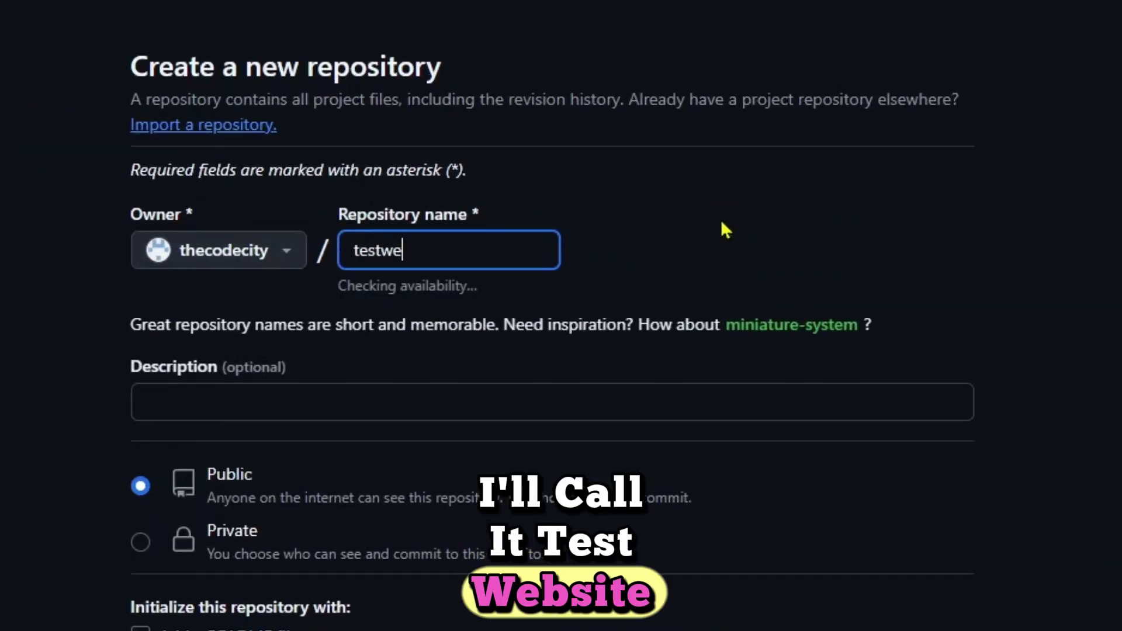
type("bsite")
key("ctrl+a")
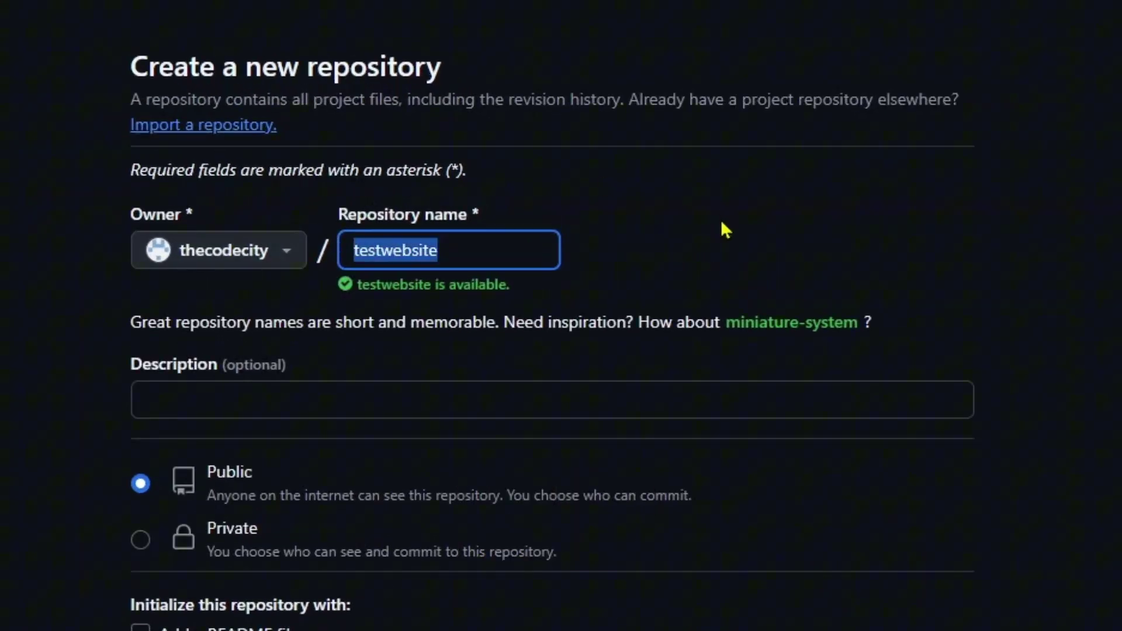
scroll(718, 226, "down", 2)
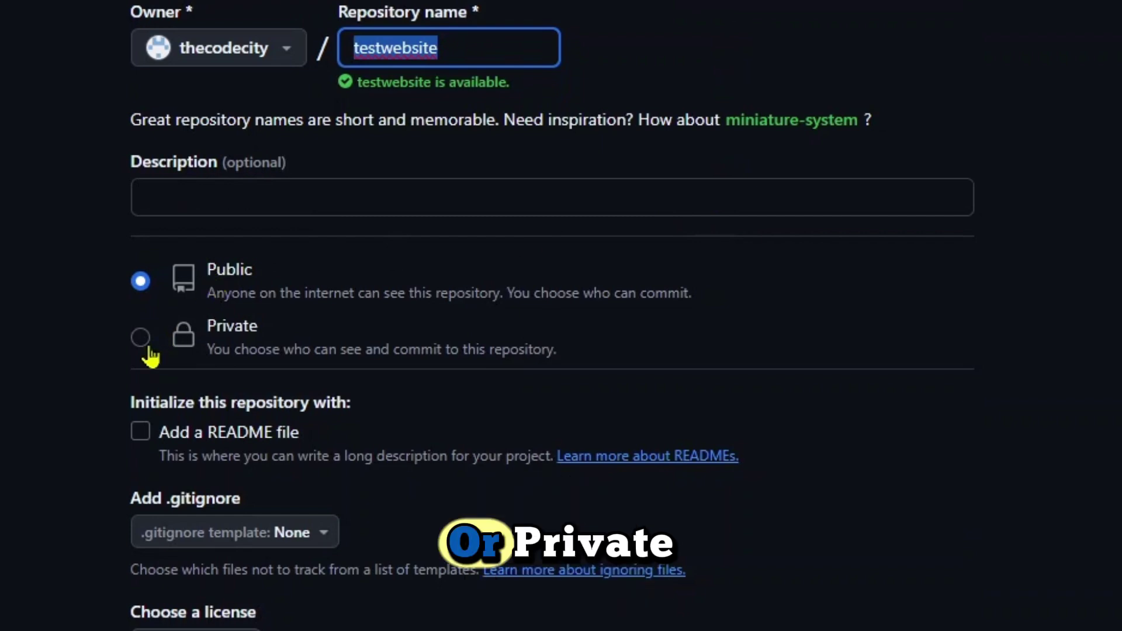
scroll(612, 304, "down", 2)
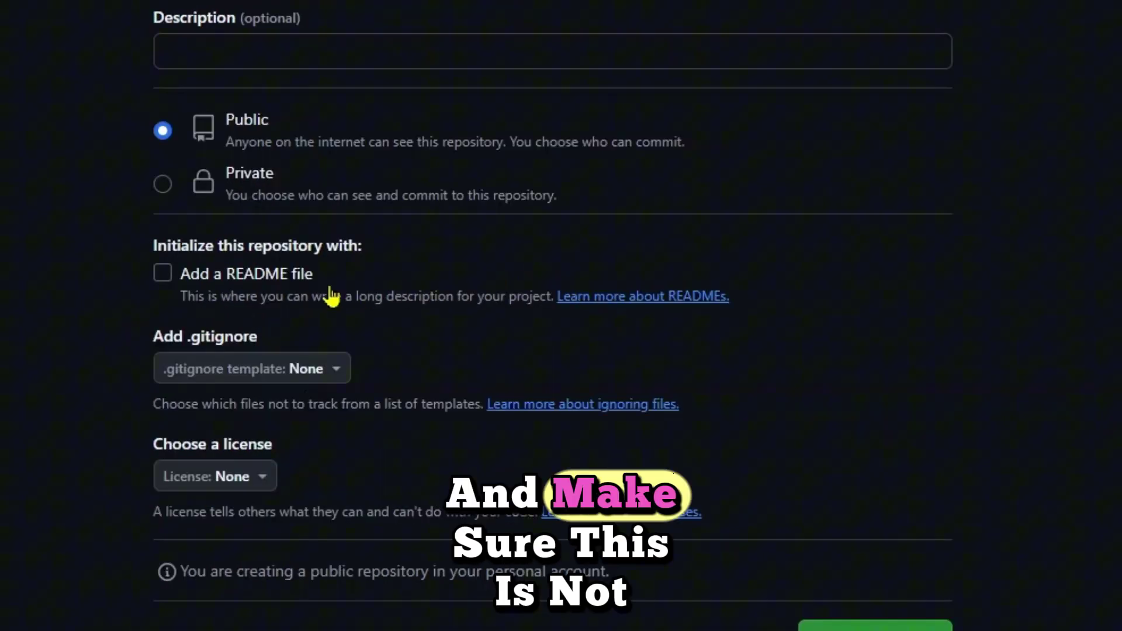
left_click(162, 273)
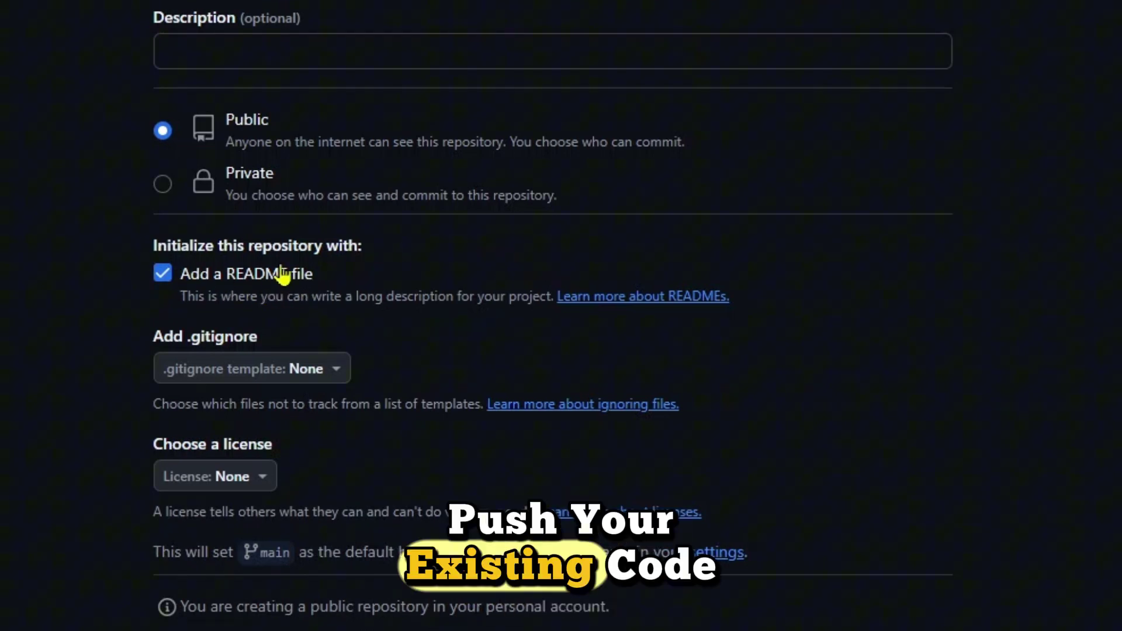
left_click(162, 274)
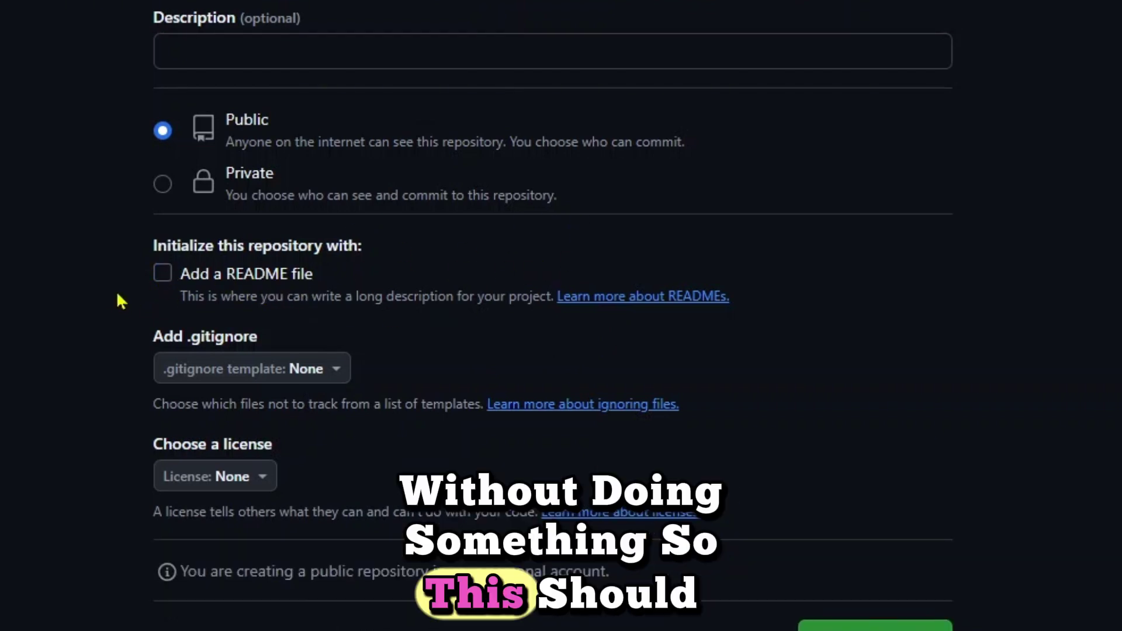
scroll(120, 301, "down", 2)
left_click(856, 571)
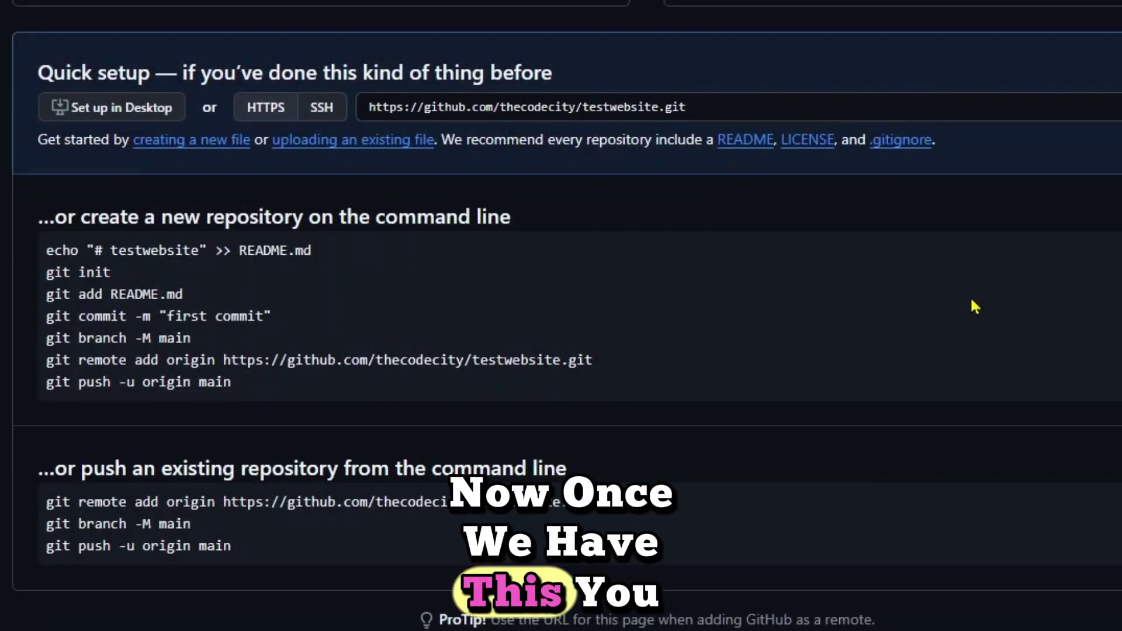
- Select the repo's remote URL, then preview boxer-website-main's index.html in the browser
left_click_drag(227, 360, 600, 360)
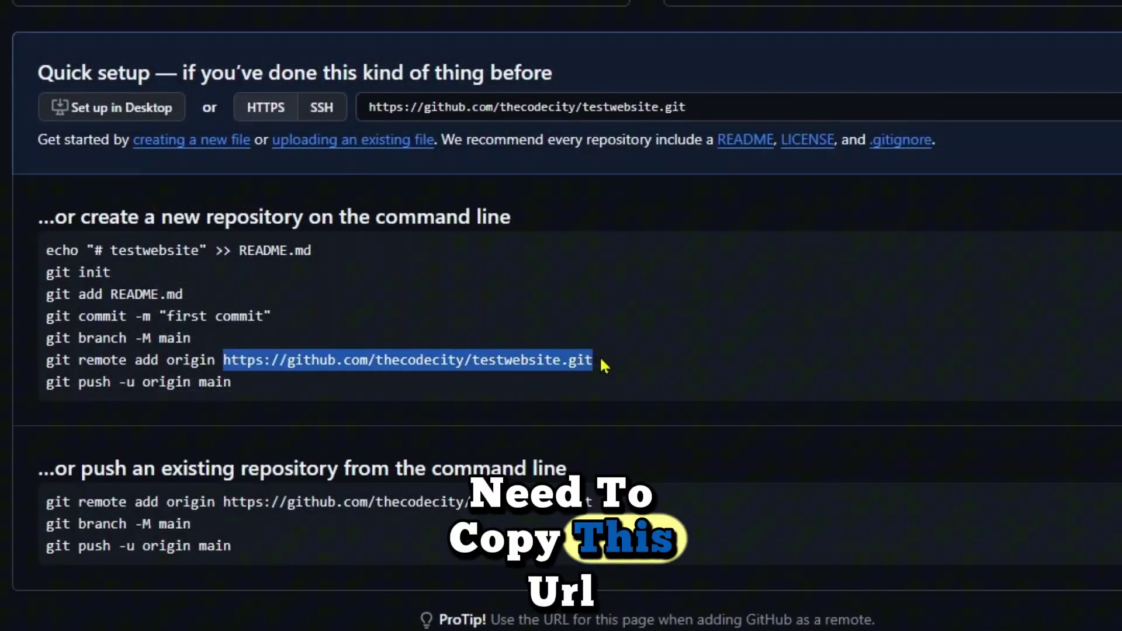
mouse_move(766, 605)
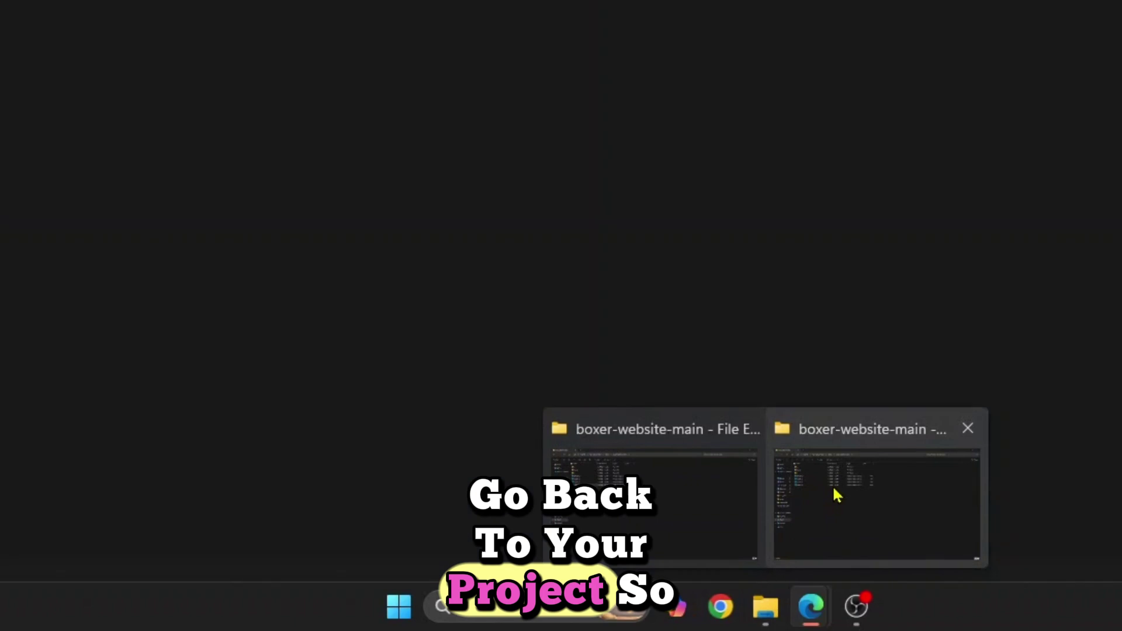
left_click(833, 494)
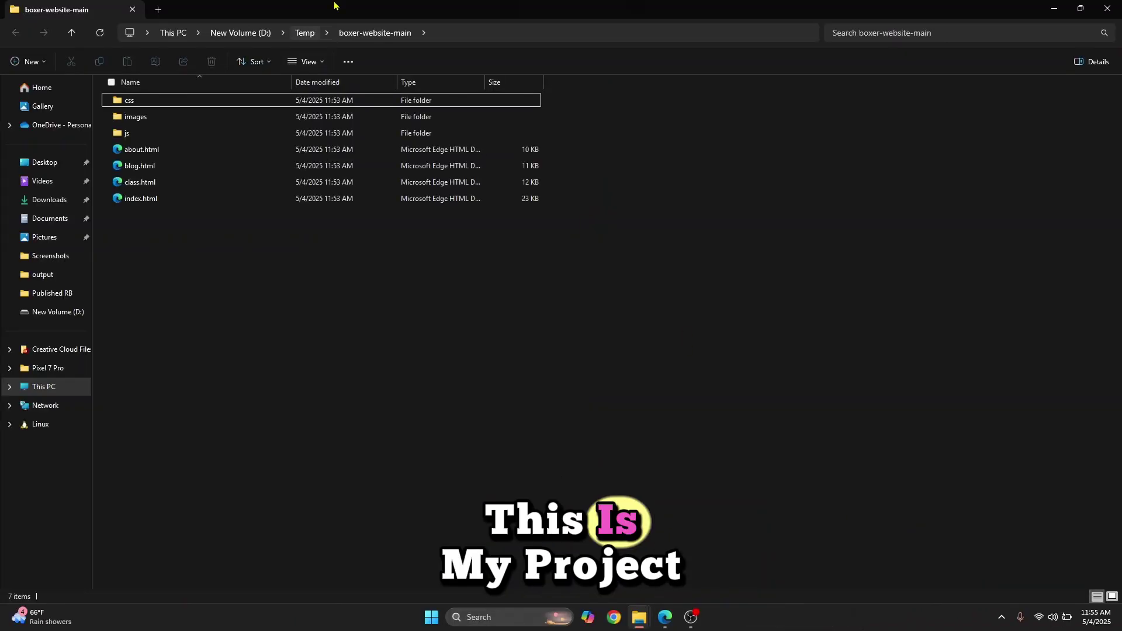
double_click(182, 199)
scroll(546, 164, "down", 5)
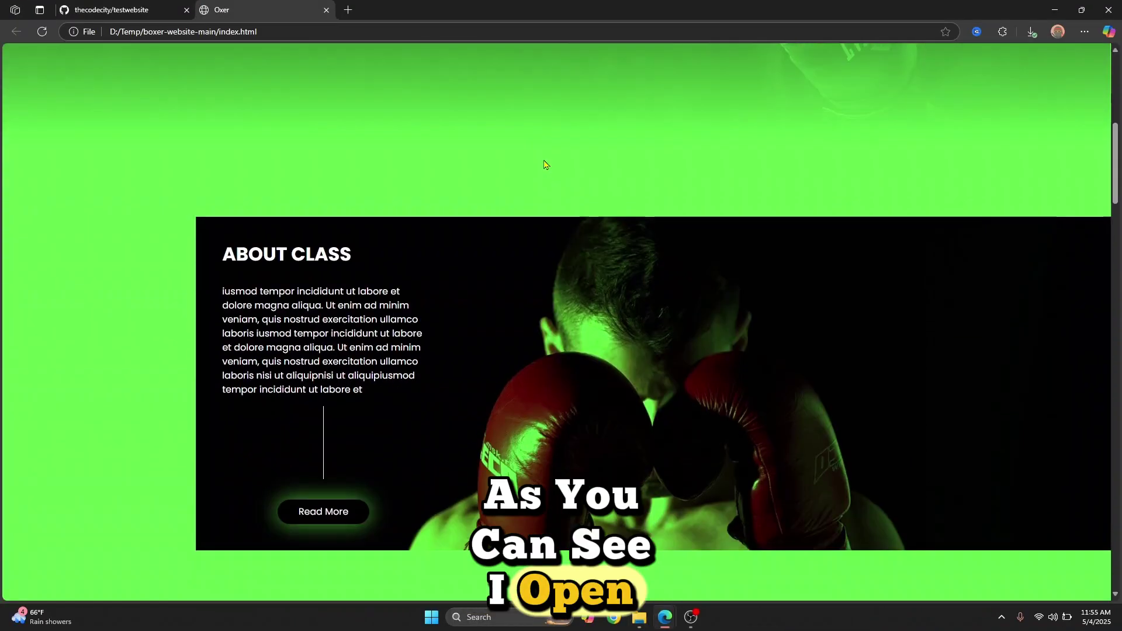
scroll(544, 164, "up", 5)
scroll(544, 164, "down", 5)
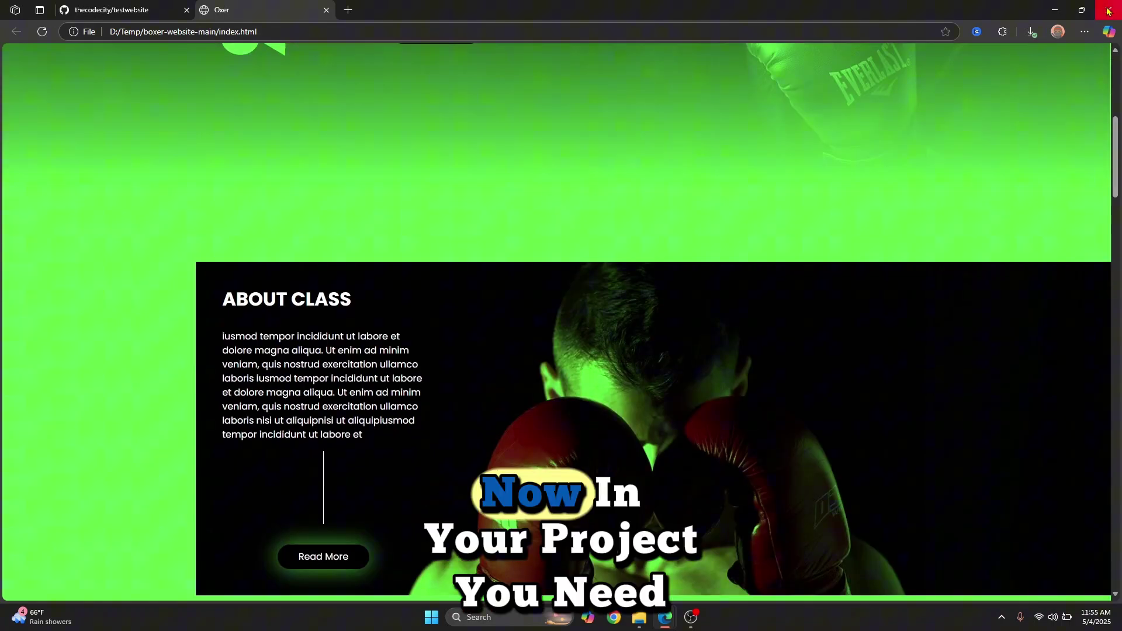
left_click(1061, 10)
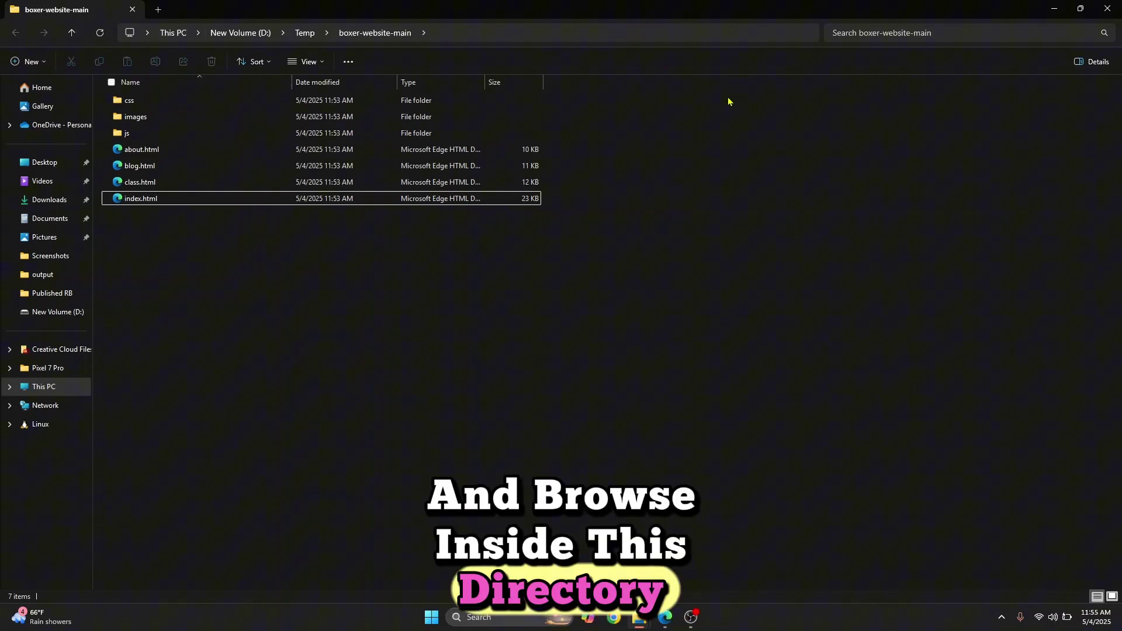
- Open a Command Prompt in D:\Temp\boxer-website-main from the address bar and run git init
left_click(514, 34)
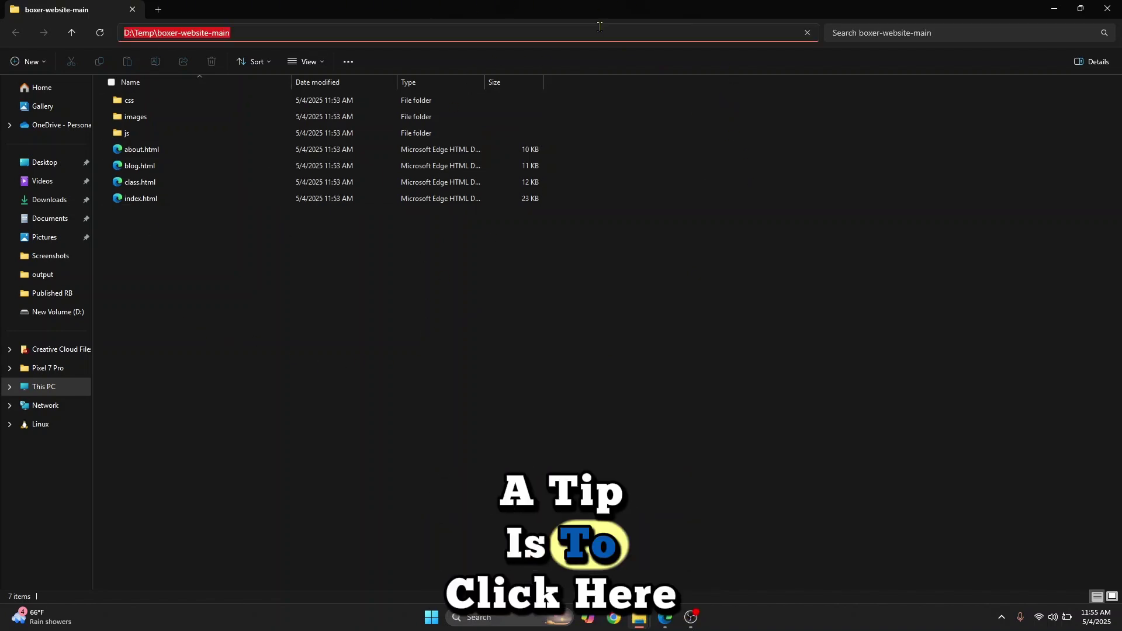
type("cmd")
key("Return")
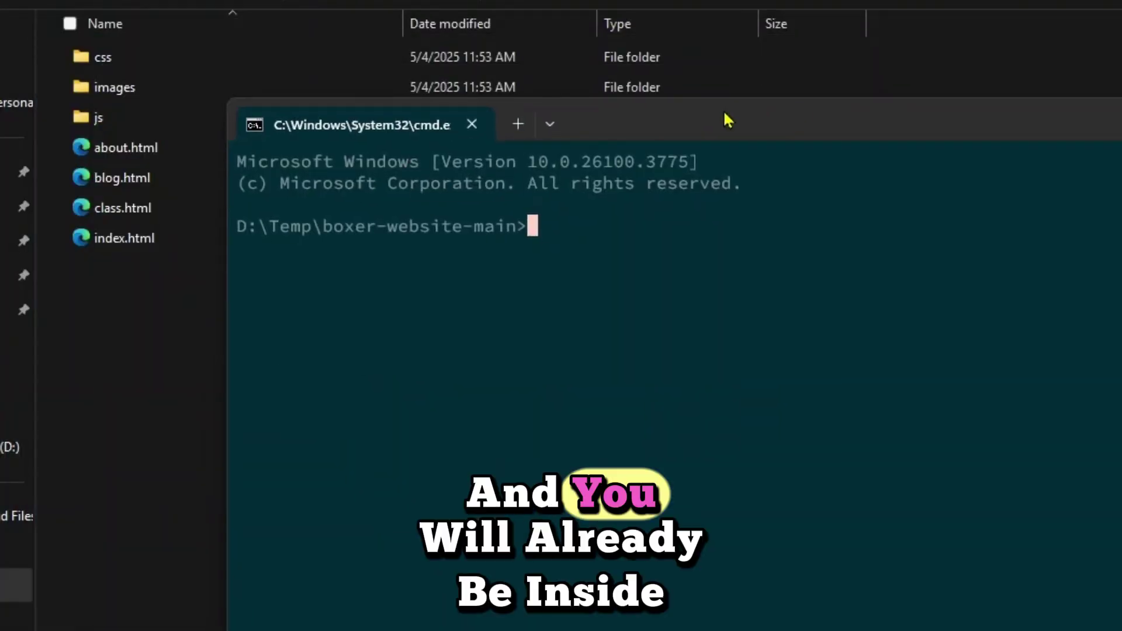
left_click_drag(245, 232, 527, 235)
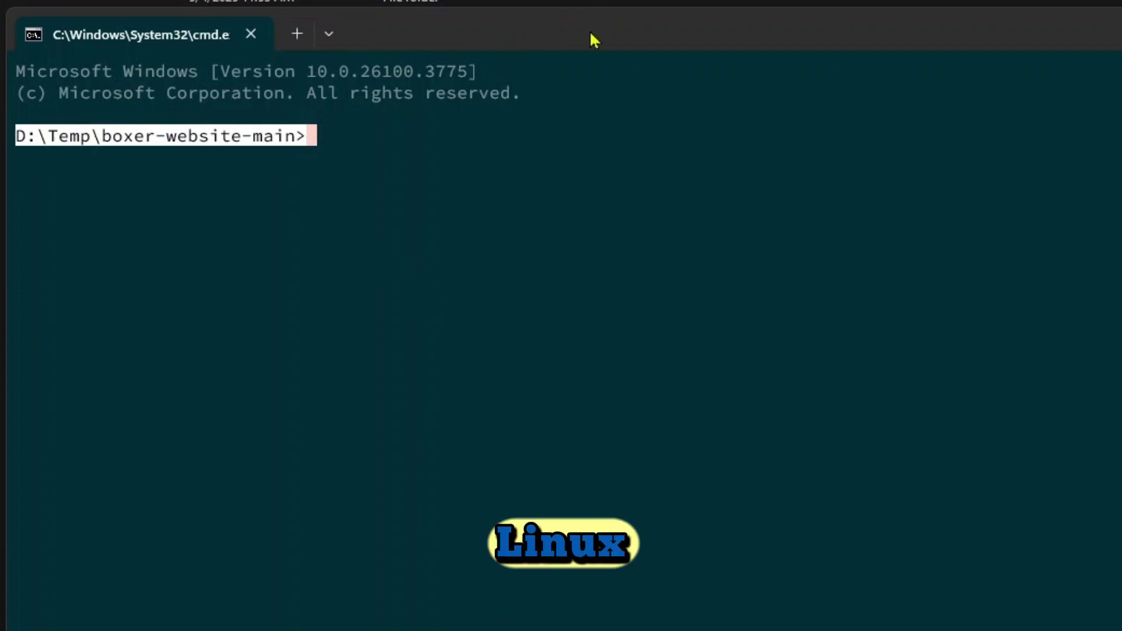
left_click(406, 147)
type("cd")
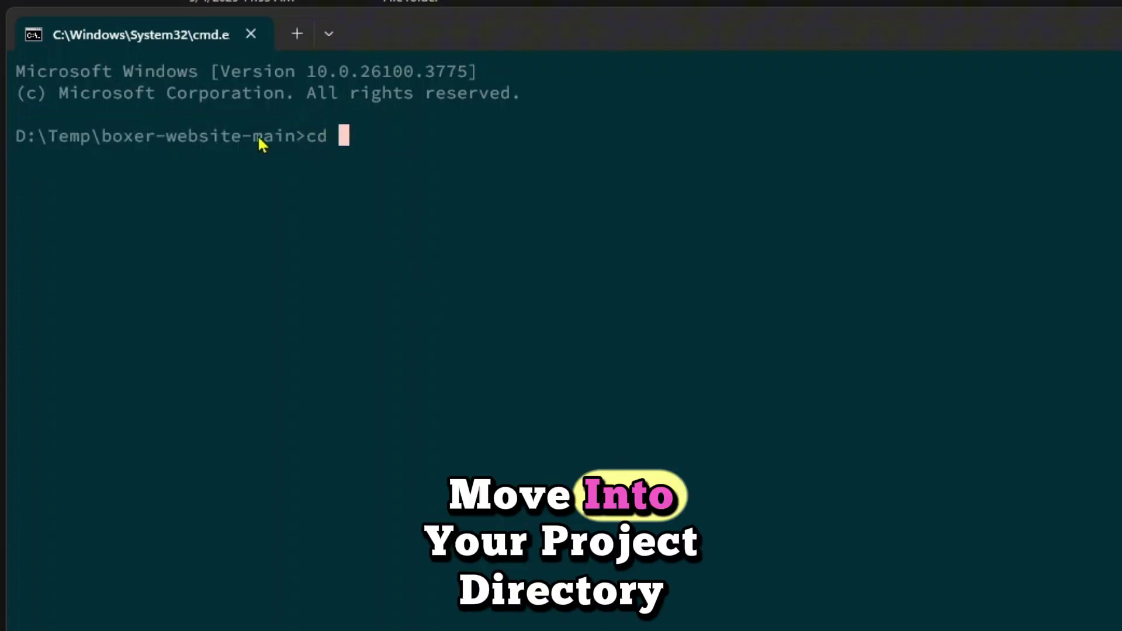
key("BackSpace")
key("BackSpace")
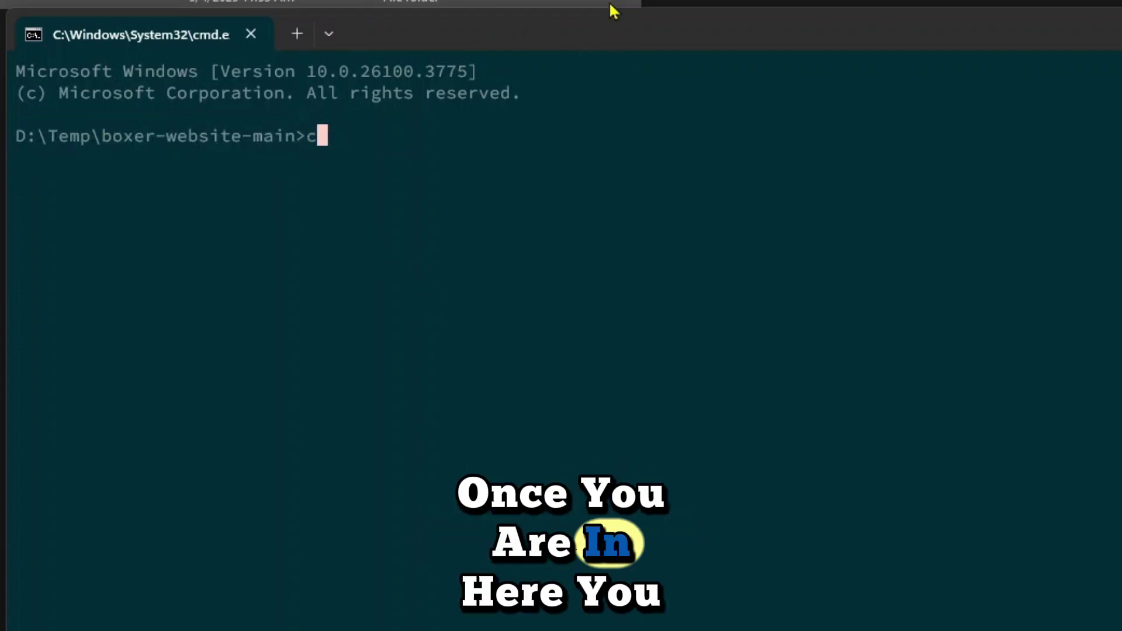
type("gi")
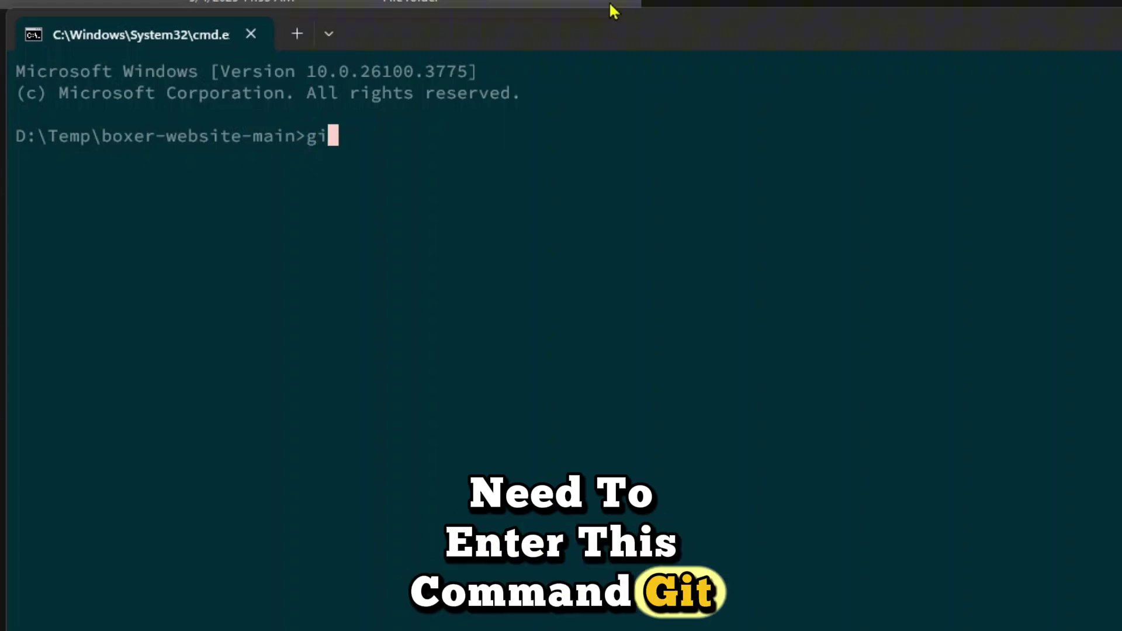
type("t init")
key("Return")
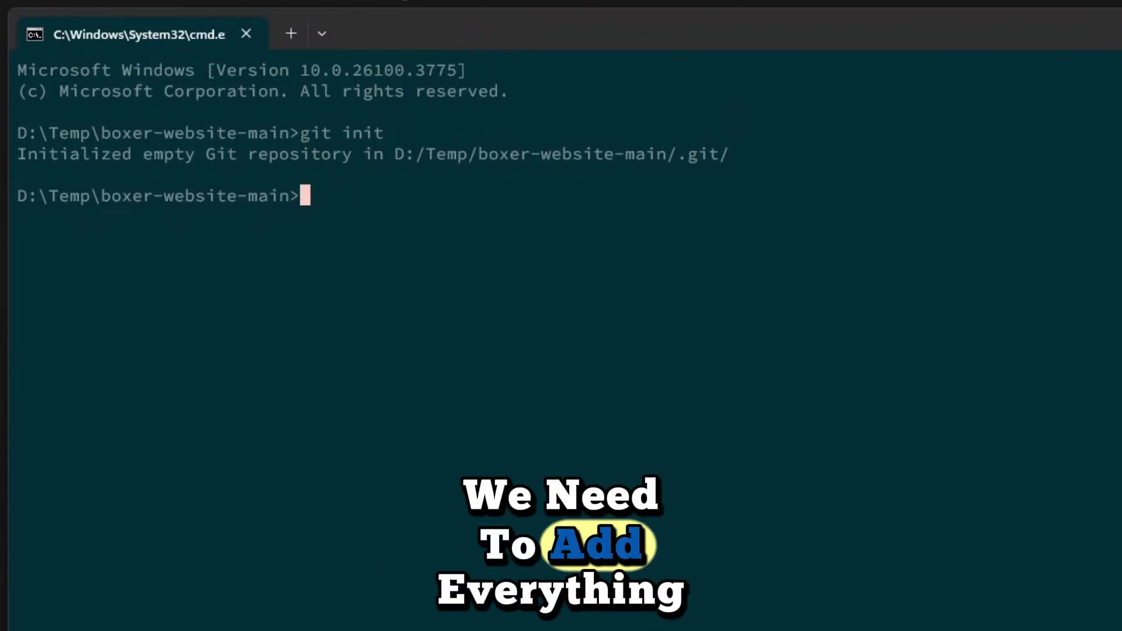
type("git ad  ")
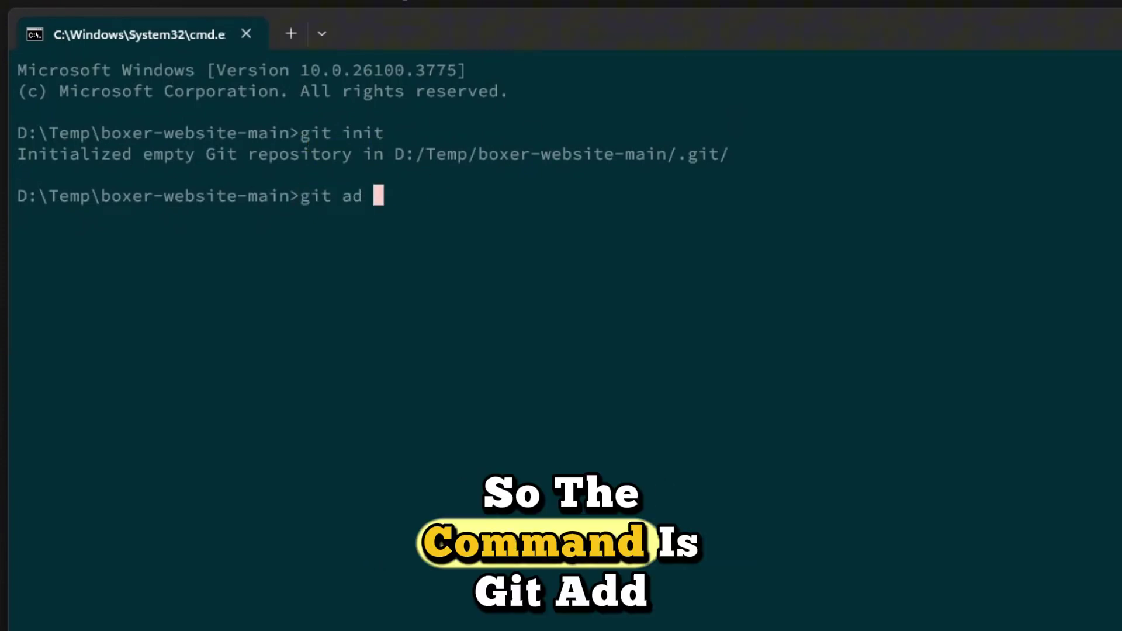
type(".")
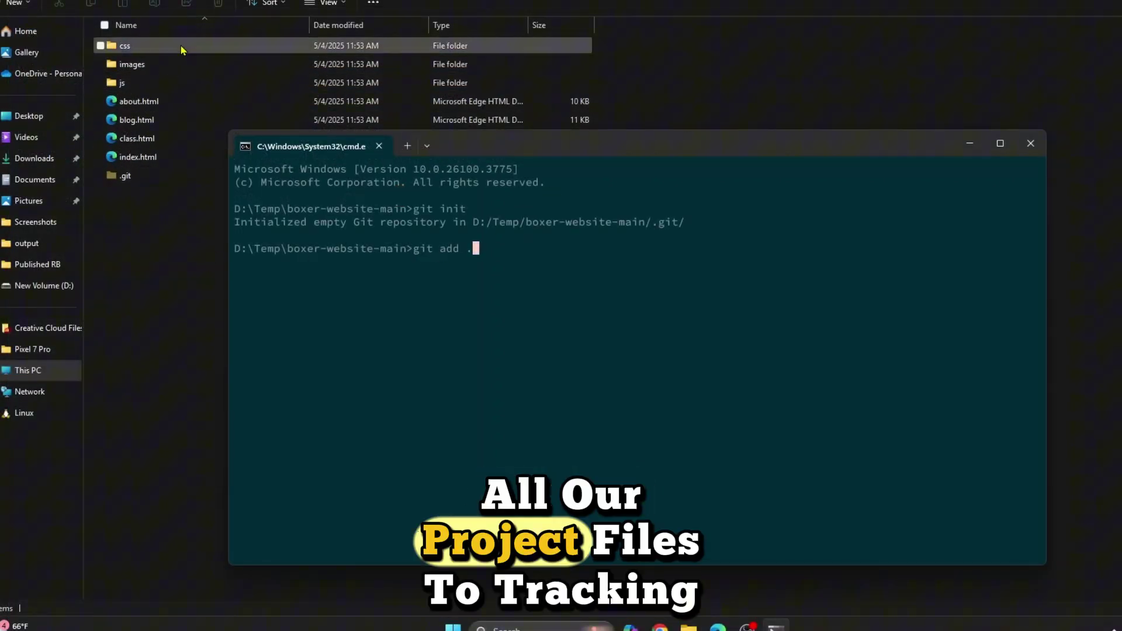
- Stage everything with git add . and commit it with the message "initial working"
key("Return")
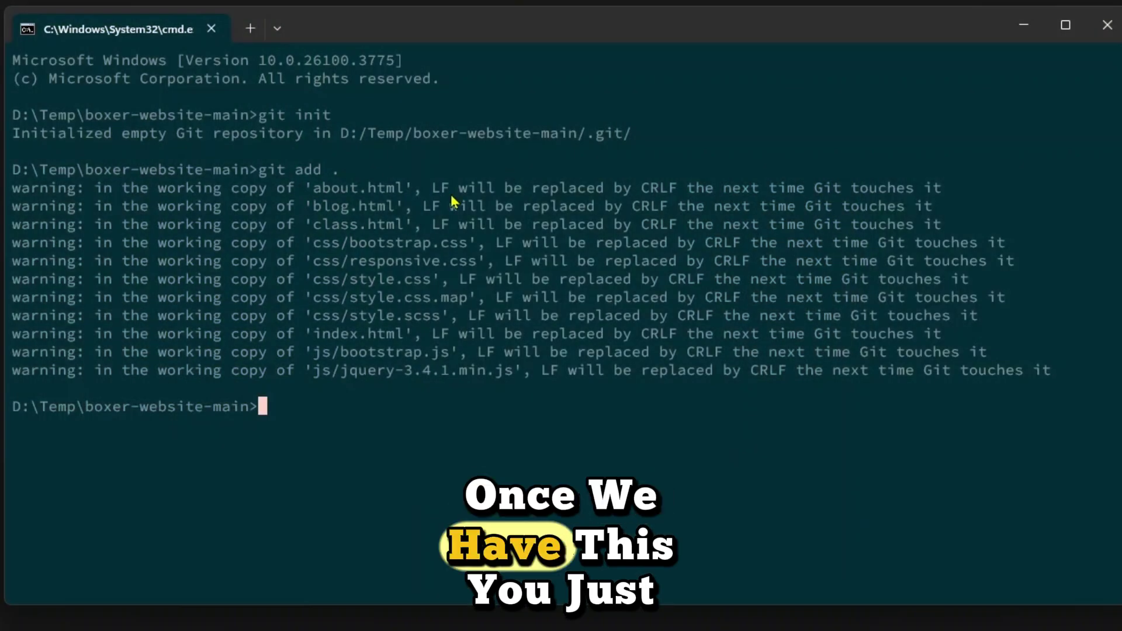
type("git com")
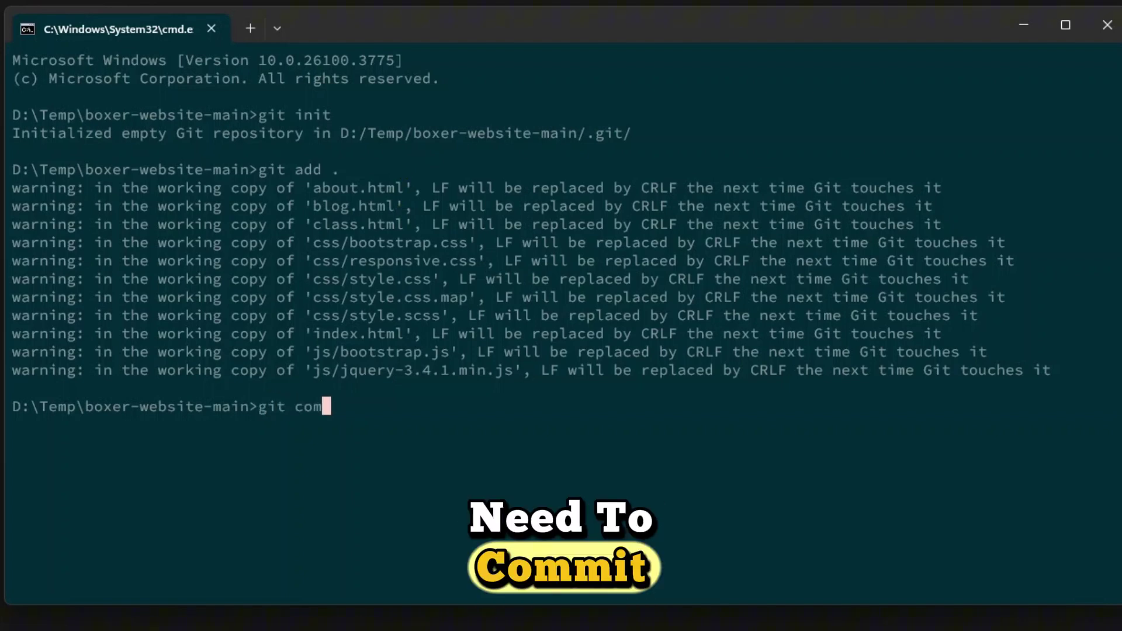
type("mit -am \"\"")
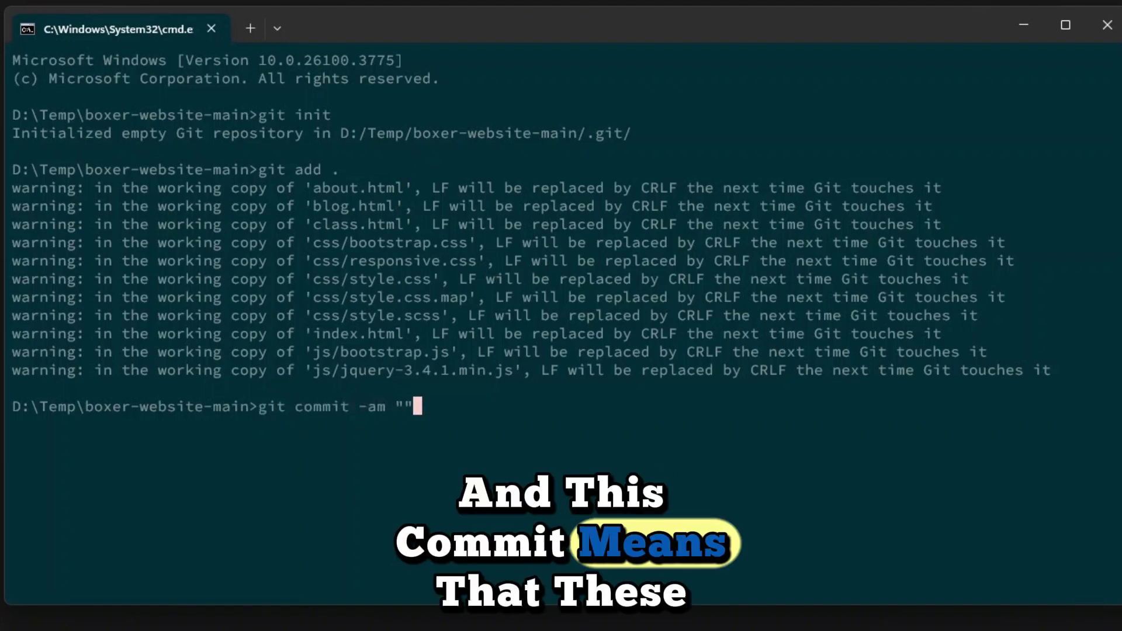
key("Left")
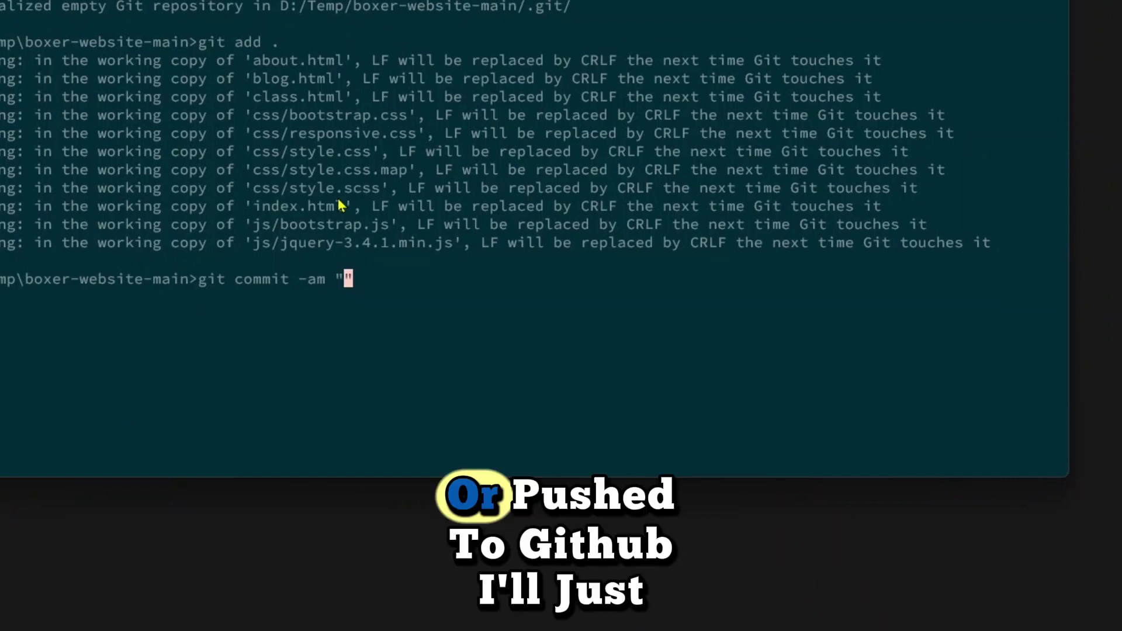
type("initial")
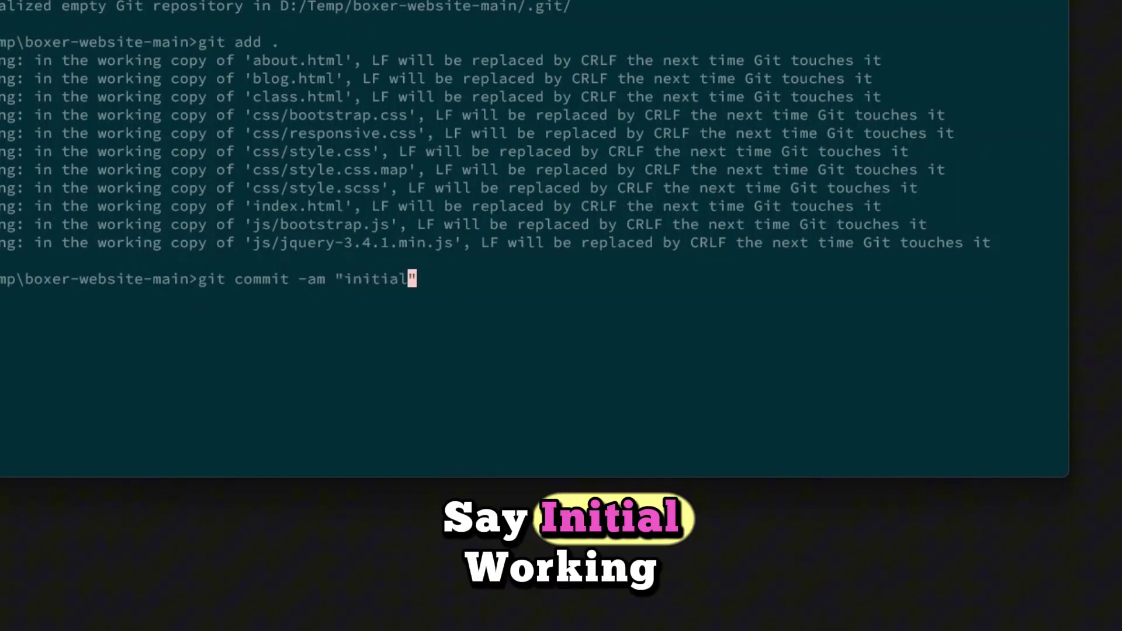
type(" working")
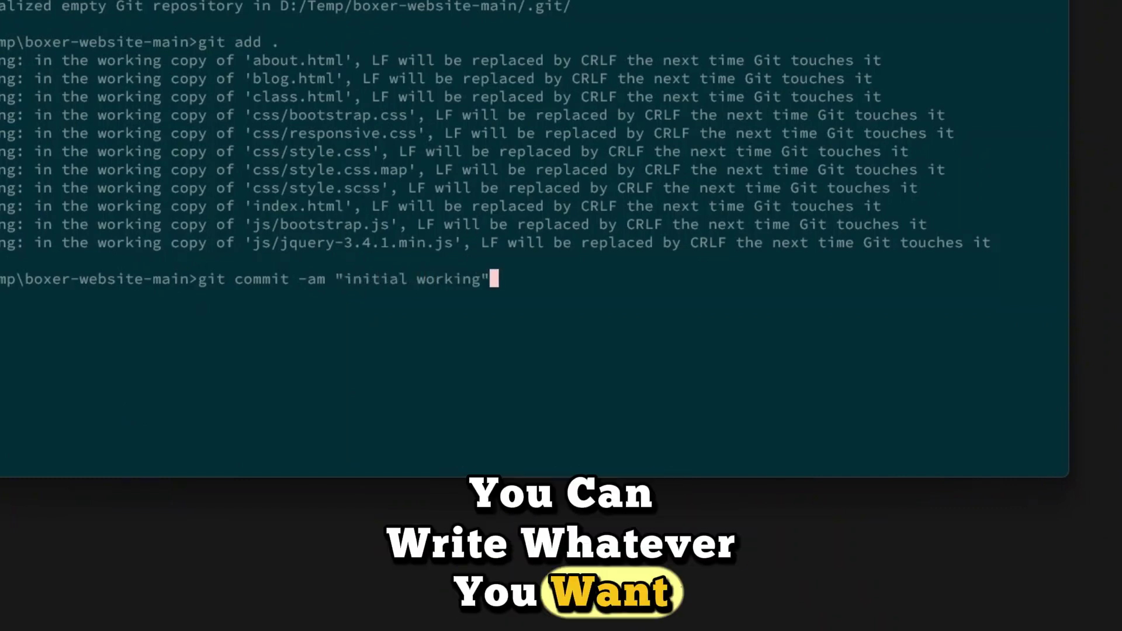
key("Return")
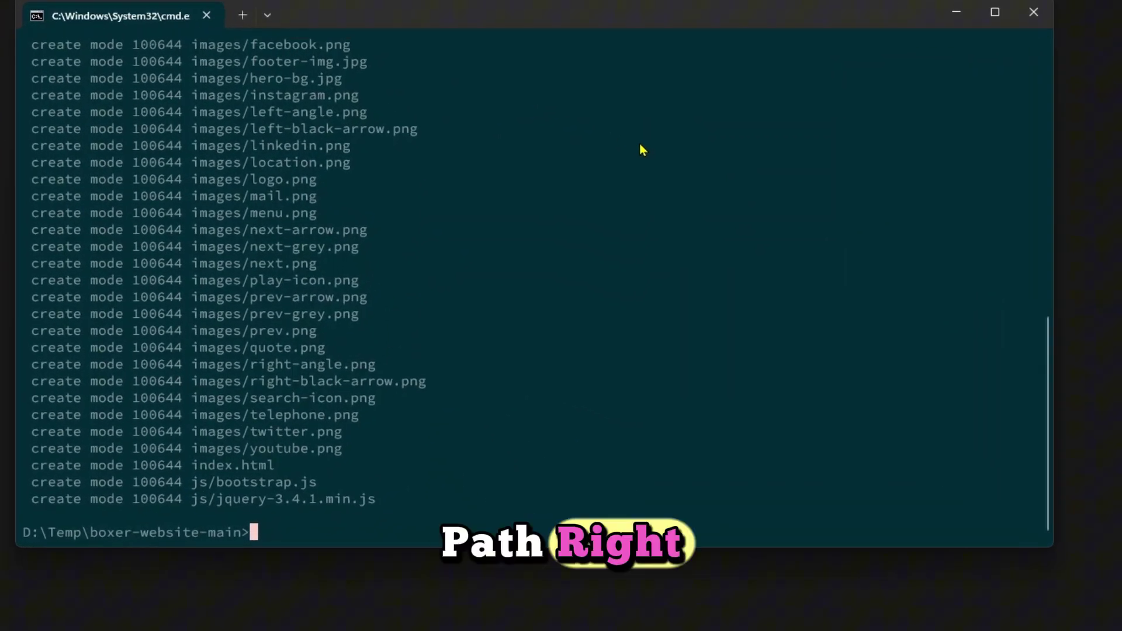
type("git")
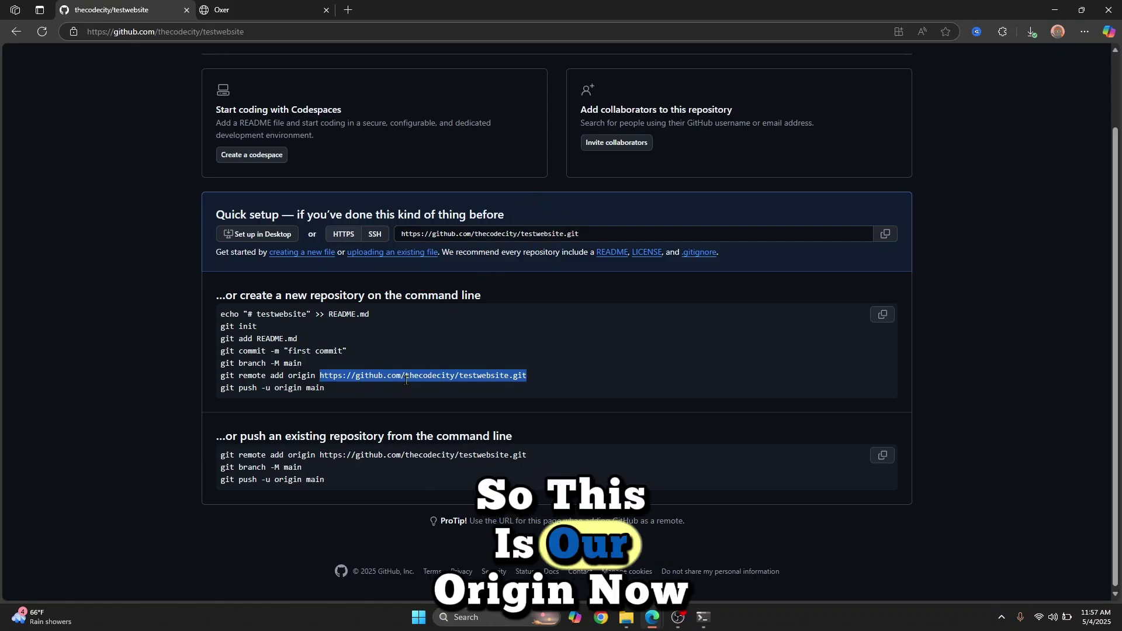
left_click(702, 617)
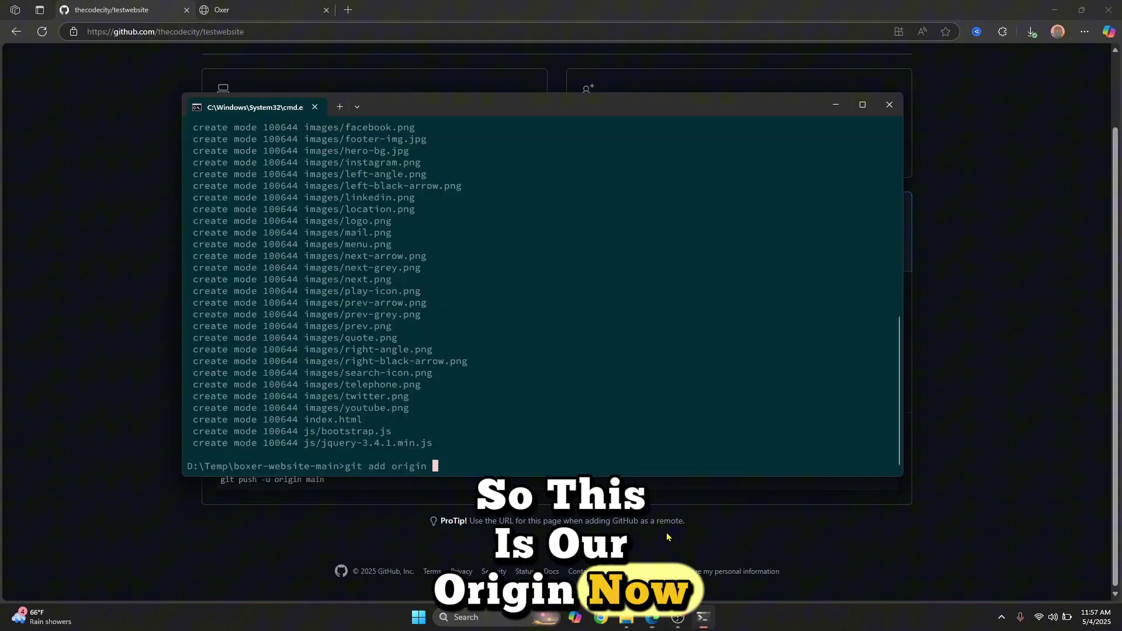
key("Return")
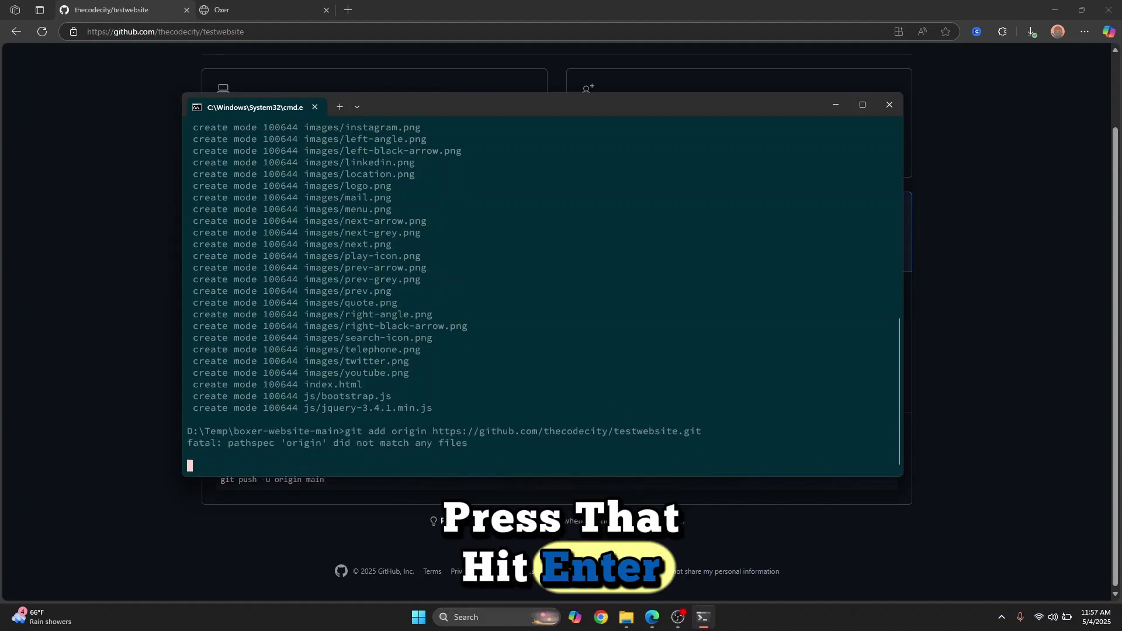
key("Up")
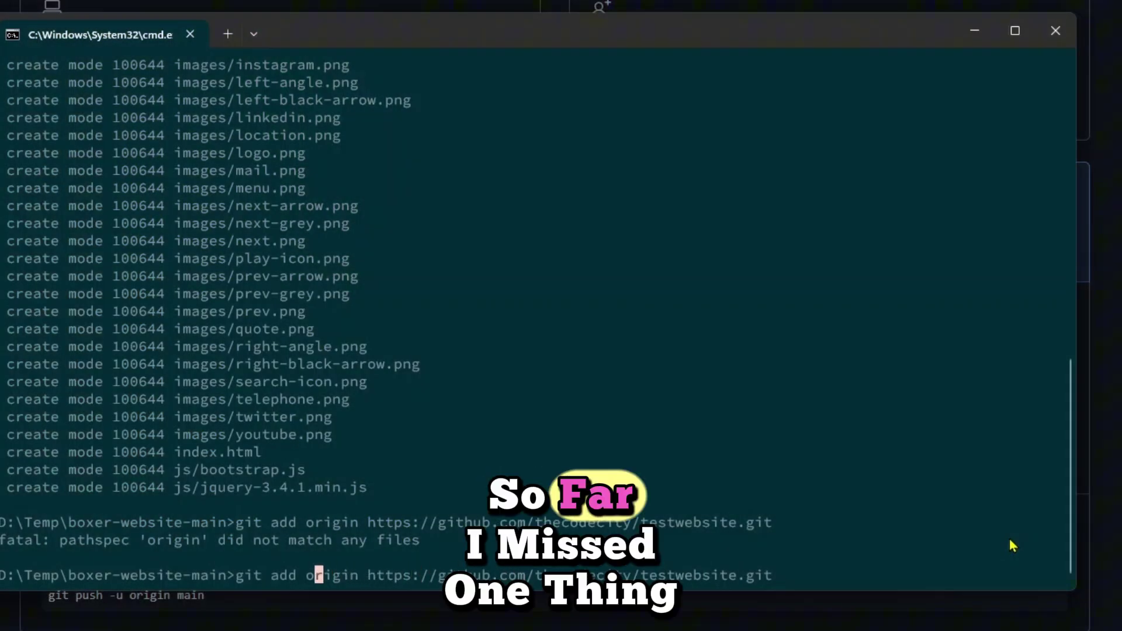
key("Left")
key("Left")
key("Left")
key("Left")
key("Left")
type("rem")
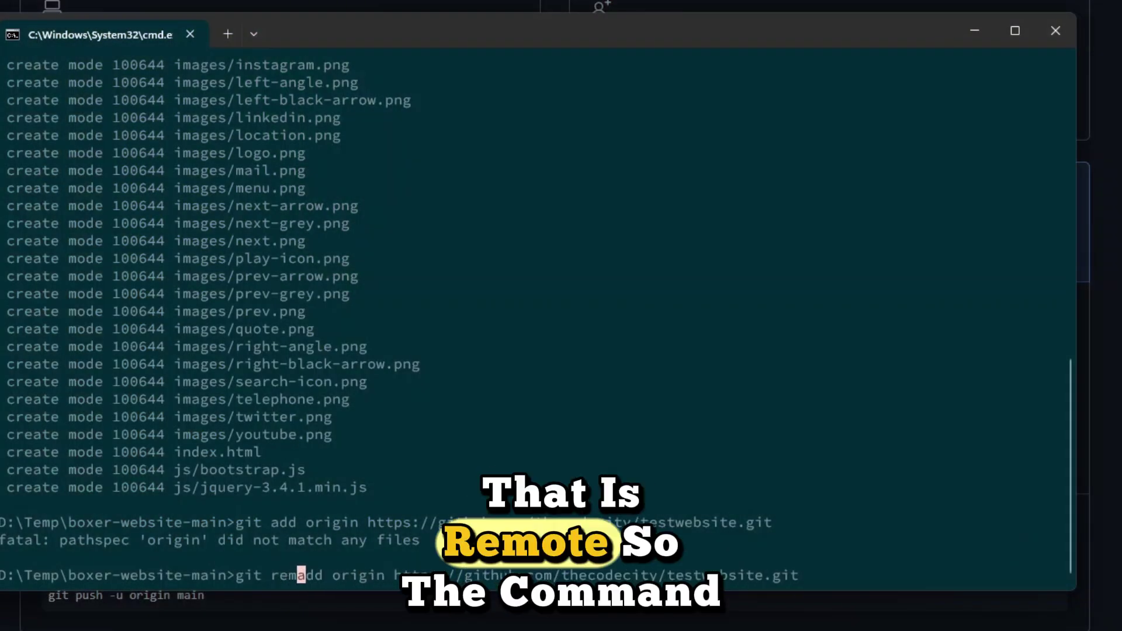
type("ote")
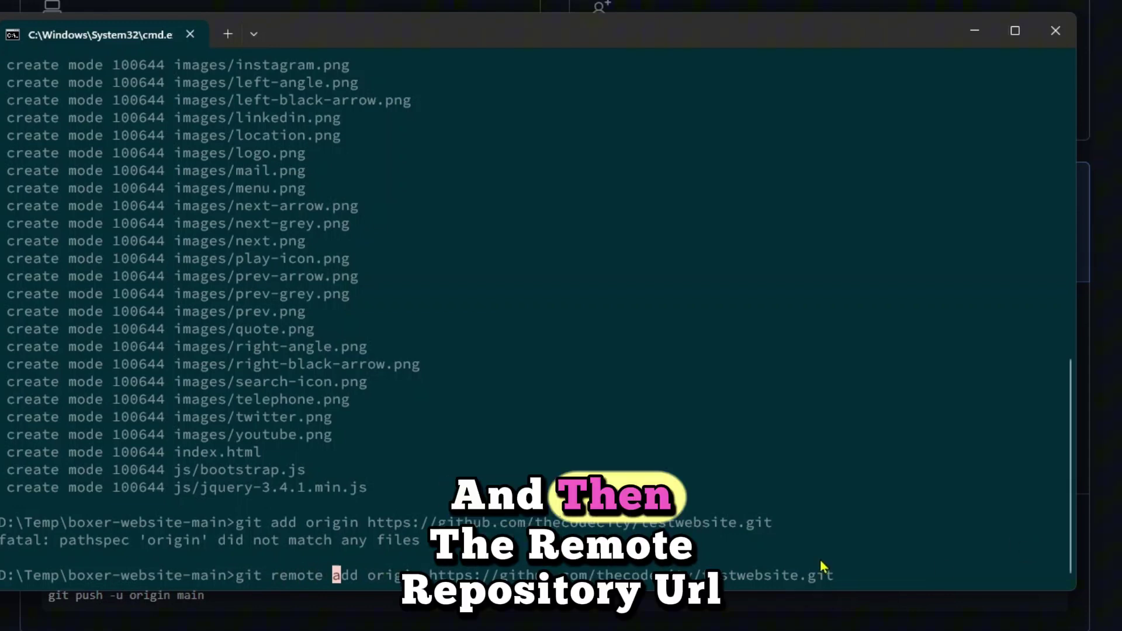
key("Right")
key("Right")
key("Right")
key("Right")
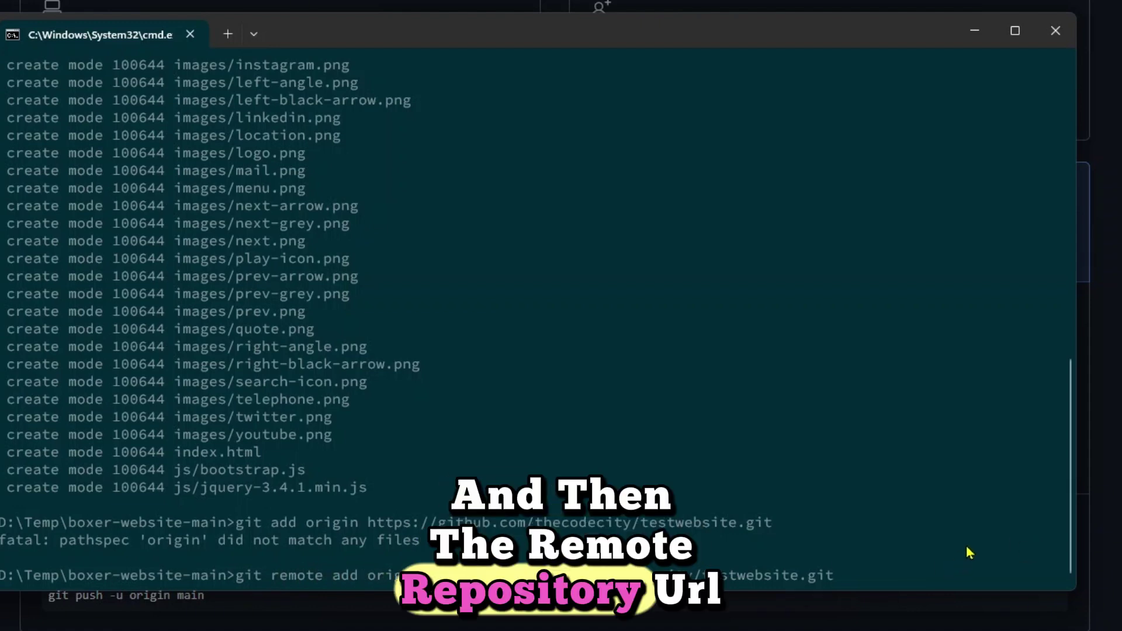
key("Right")
key("Right")
key("Right")
key("Right")
key("Right")
key("Right")
key("Return")
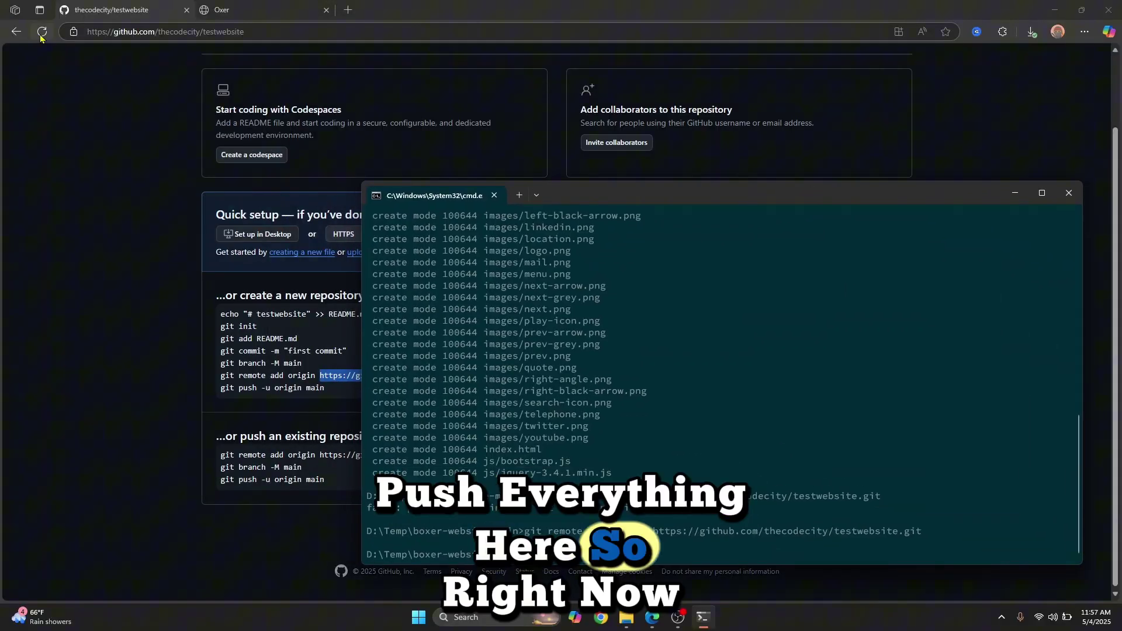
- Reload the GitHub tab, close the Oxer tab, and run git push origin master
left_click(41, 33)
left_click(326, 10)
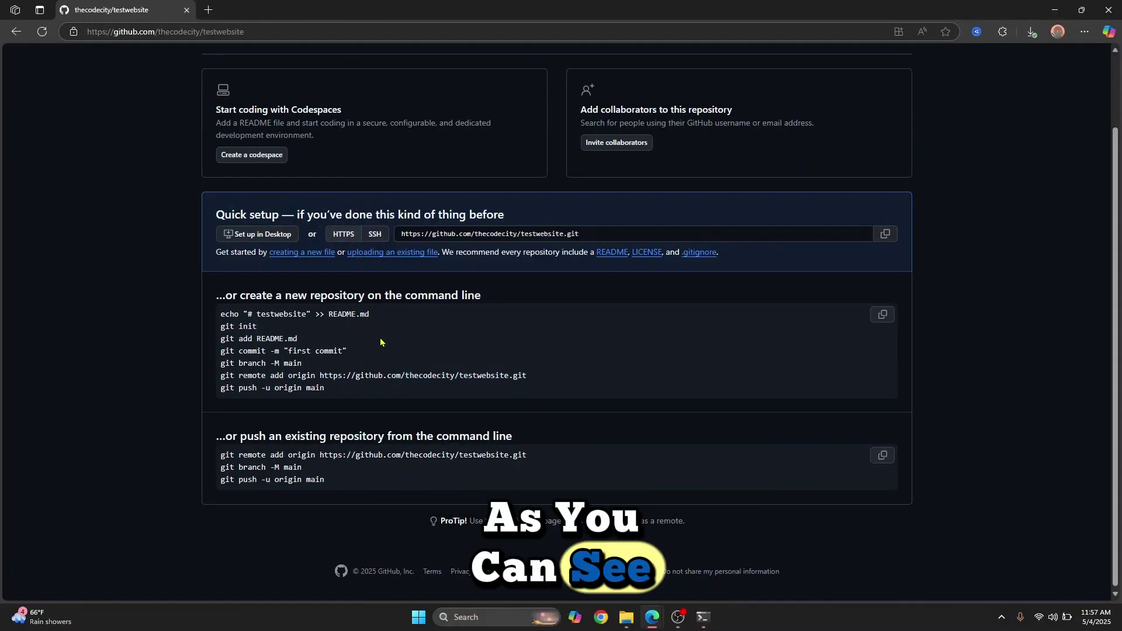
scroll(381, 343, "up", 2)
scroll(497, 356, "down", 2)
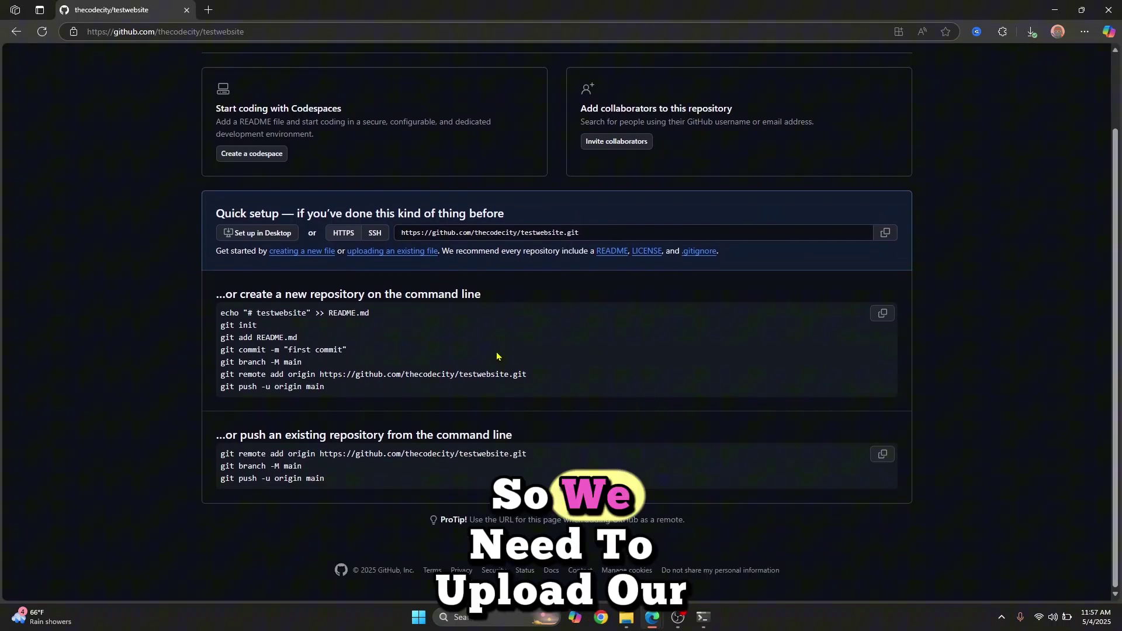
key("alt+Tab")
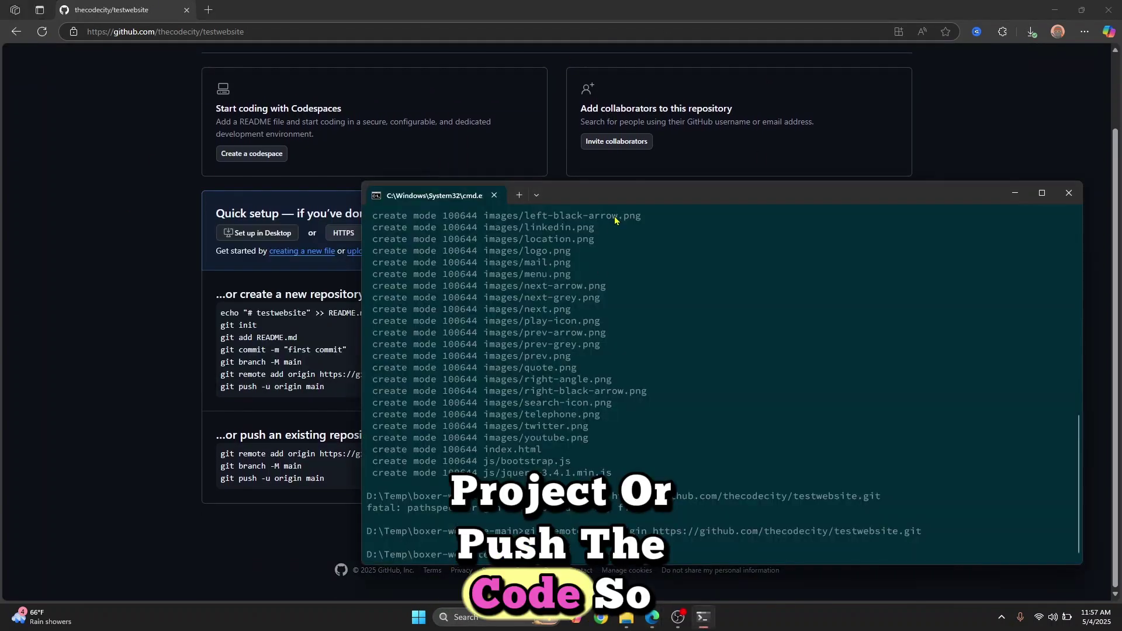
left_click_drag(641, 197, 460, 115)
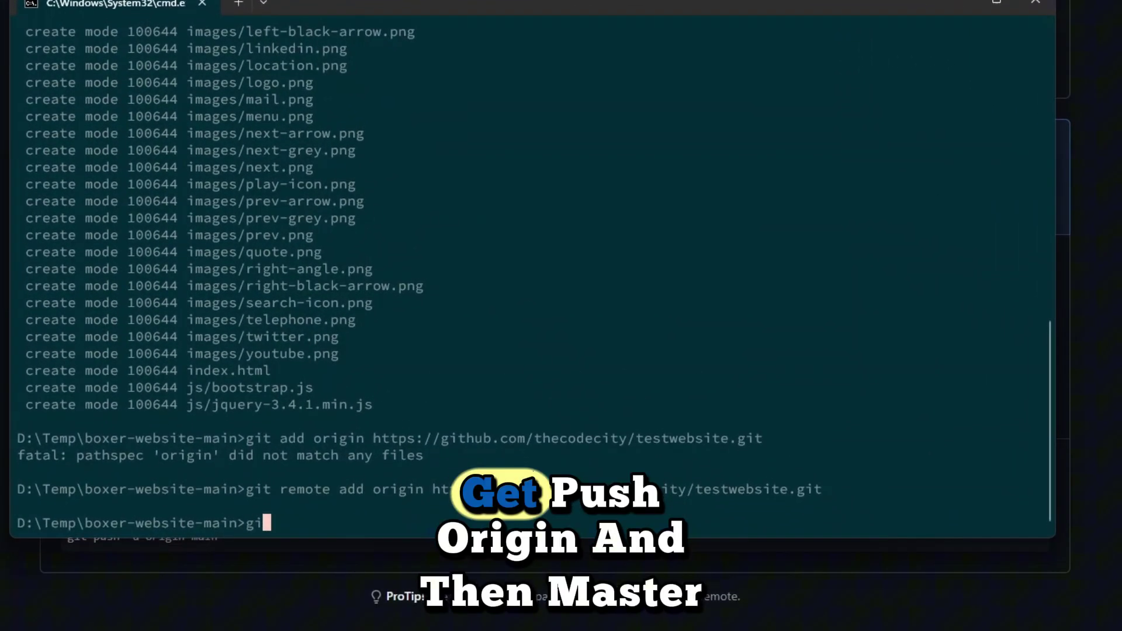
type("t pu")
type("sh origin ")
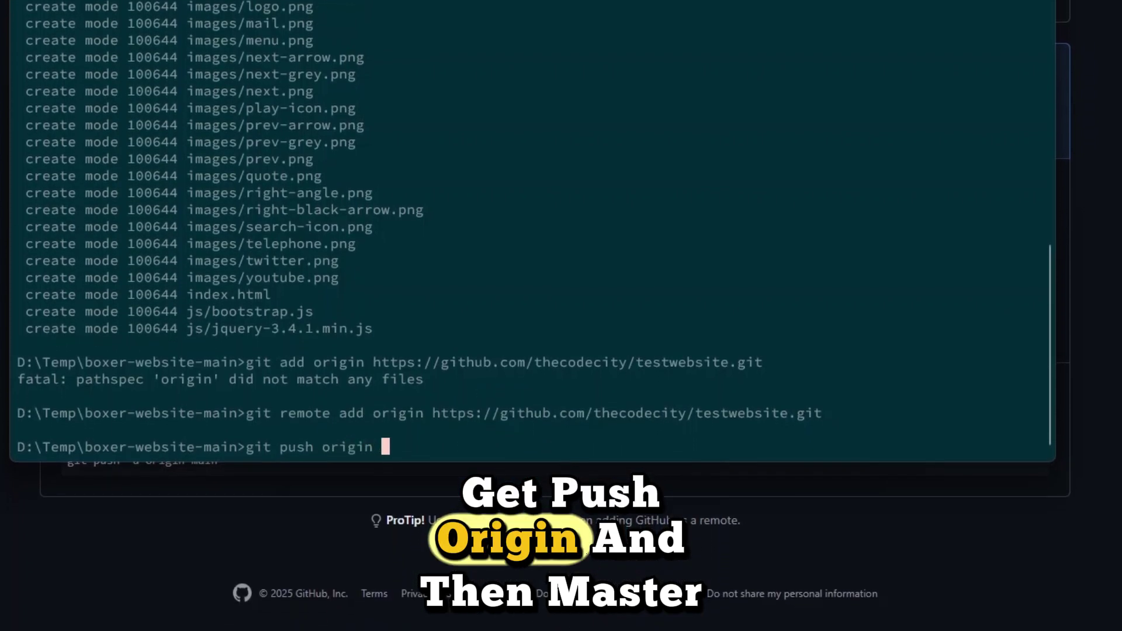
type("master")
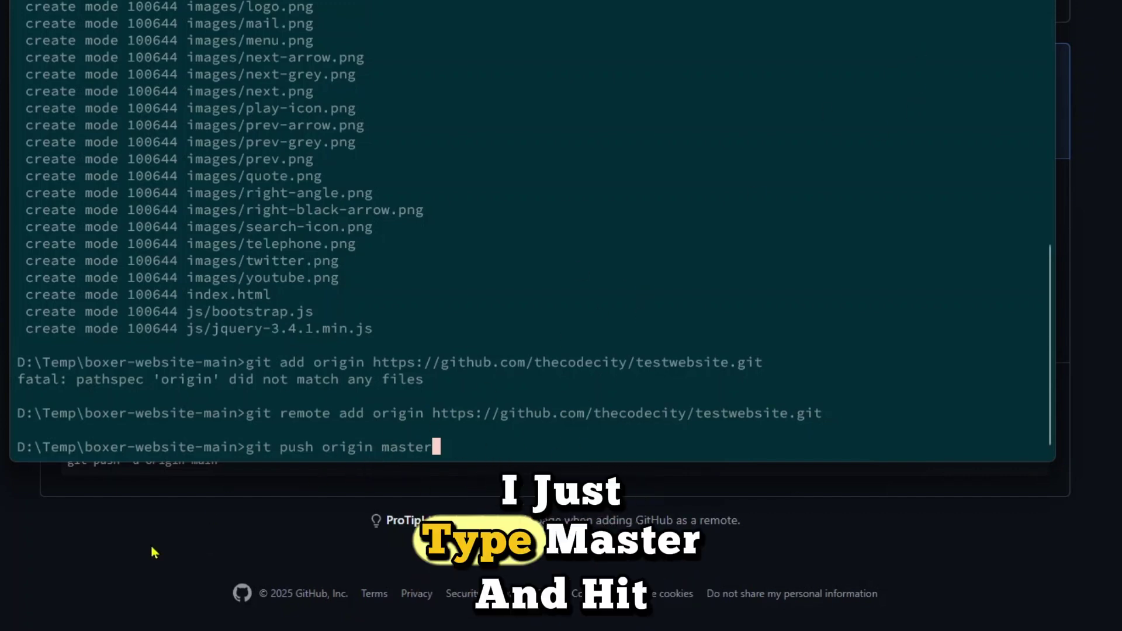
key("Return")
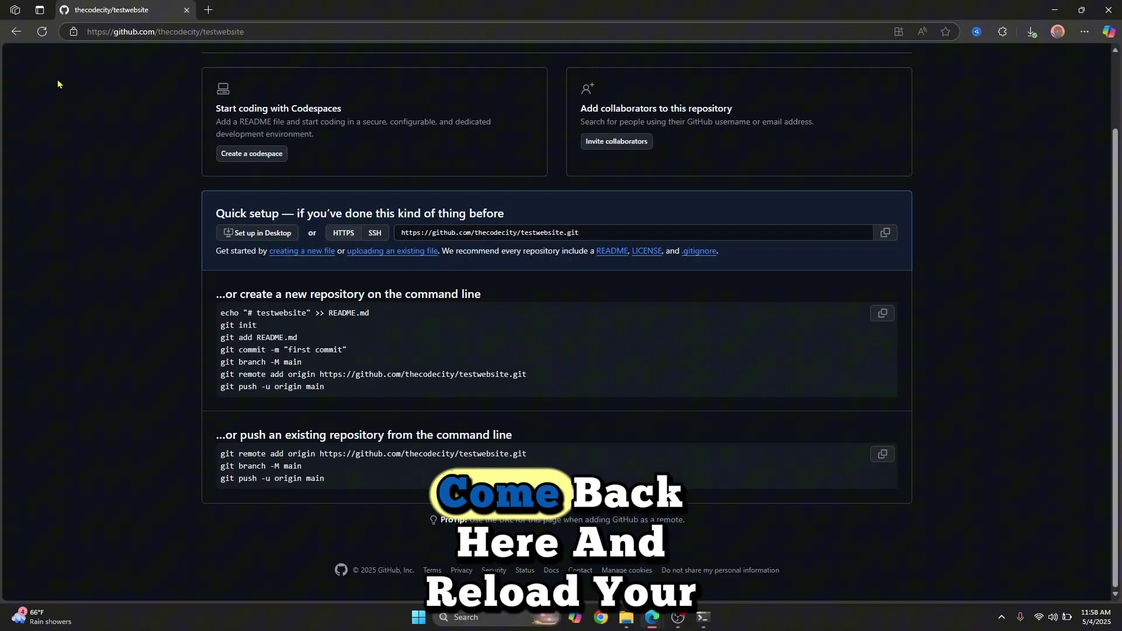
- Reload testwebsite on GitHub and compare its pushed files with the local project folder
left_click(41, 32)
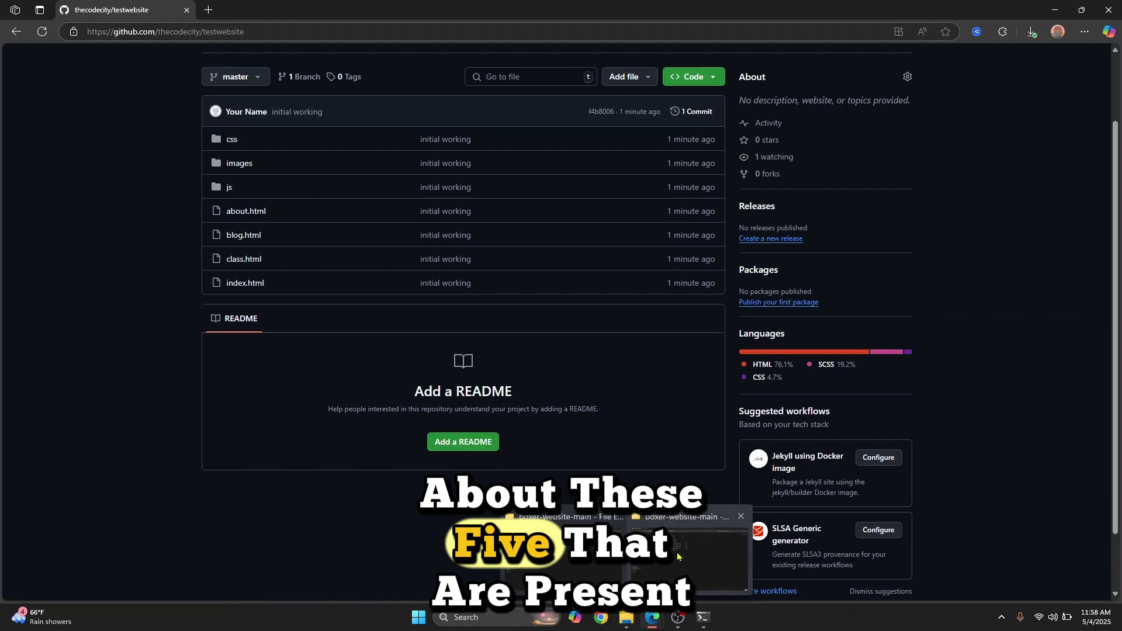
left_click(678, 556)
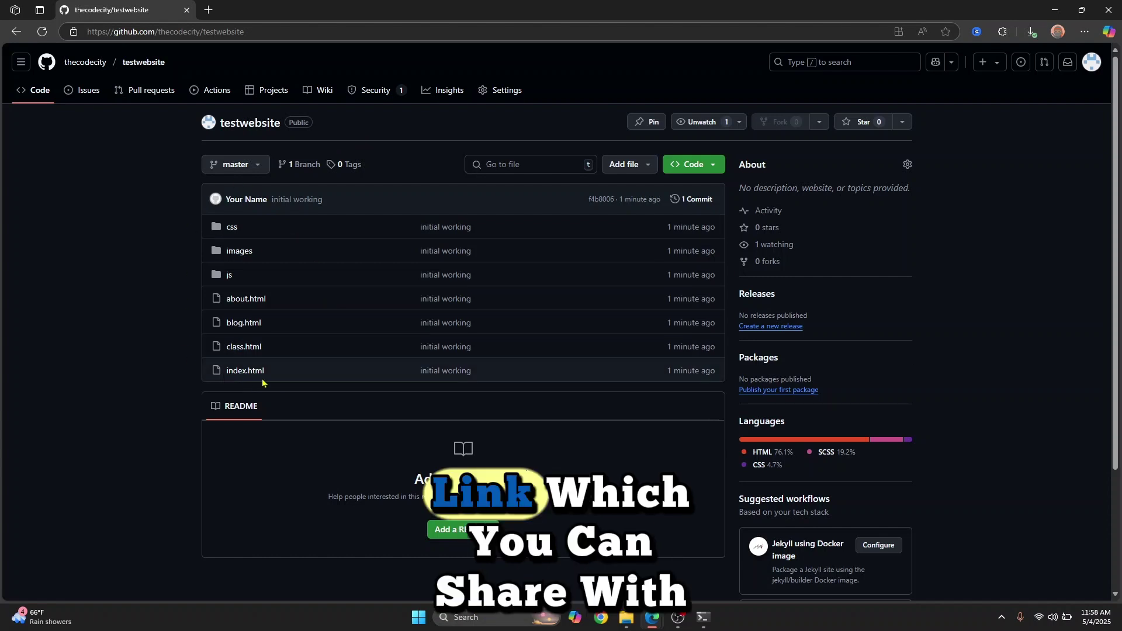
- In testwebsite's Pages settings, deploy from the master branch root (/) and save
left_click(492, 95)
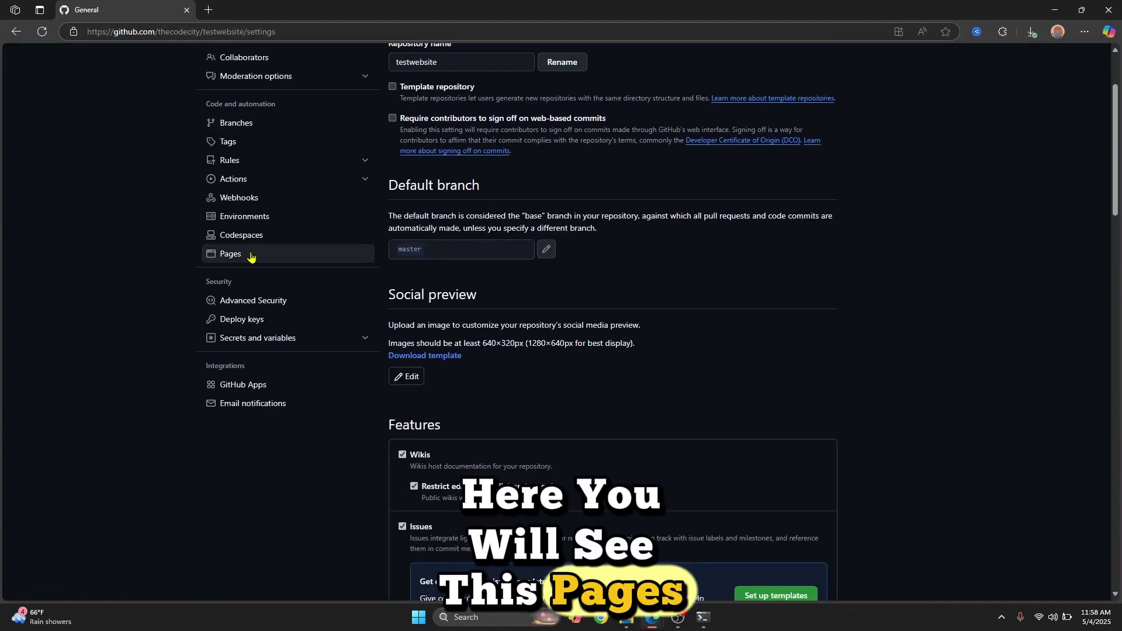
left_click(245, 257)
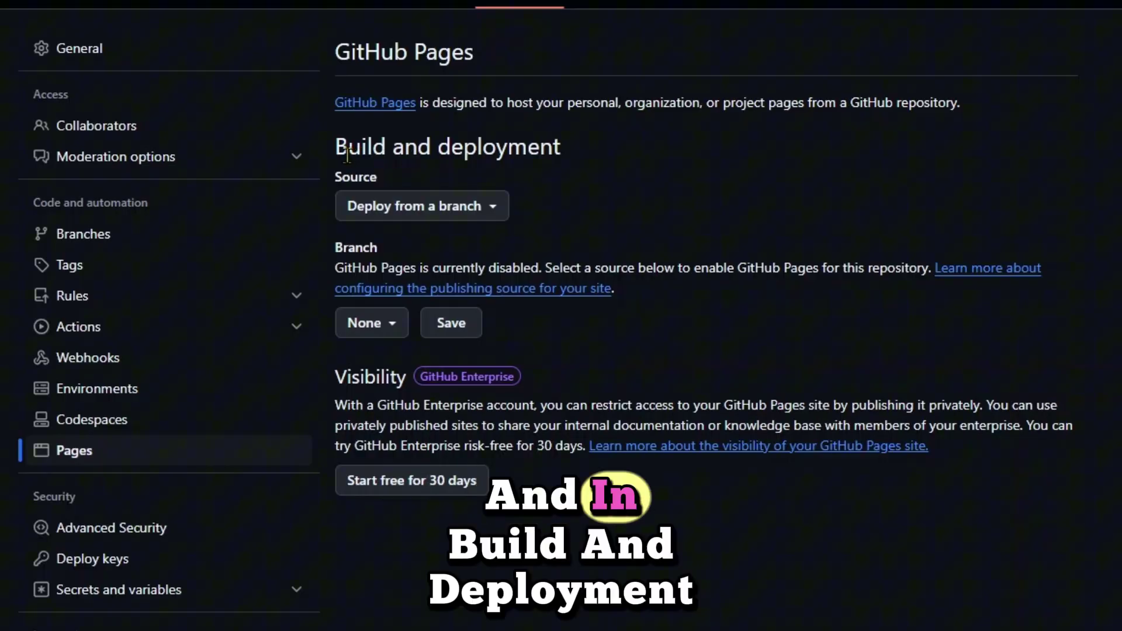
left_click(386, 205)
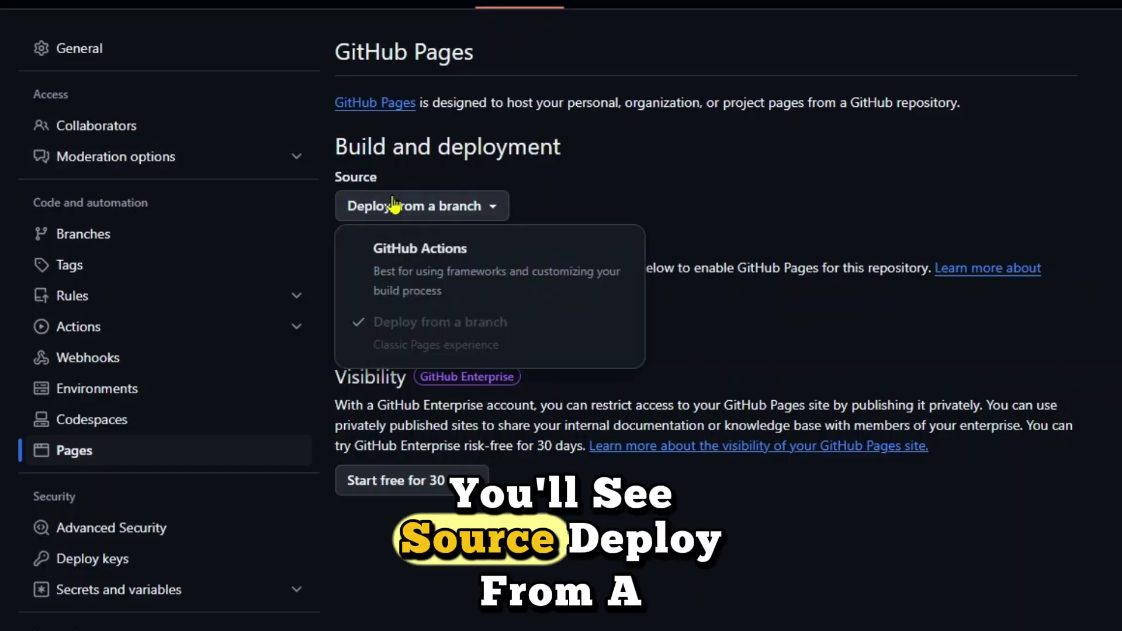
left_click(601, 176)
left_click(204, 324)
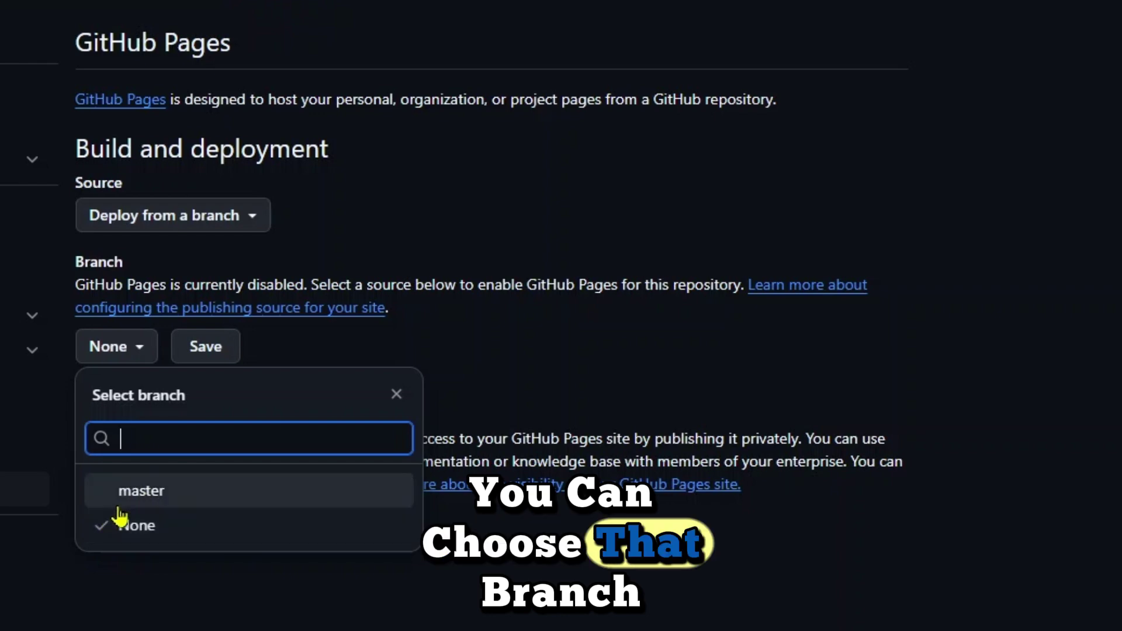
left_click(180, 500)
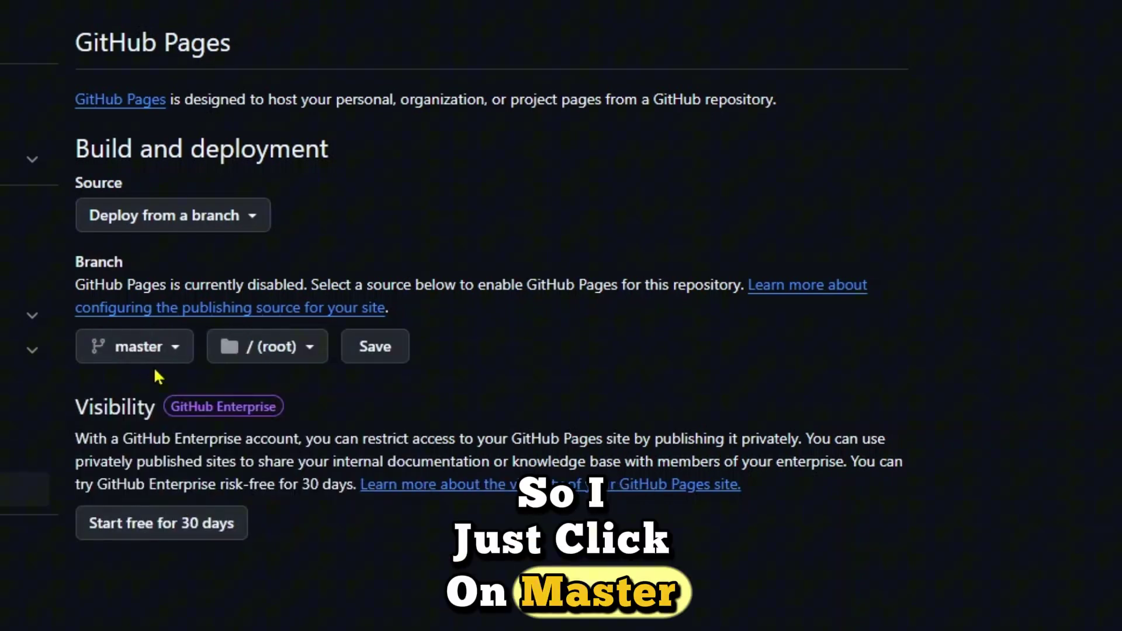
left_click(376, 351)
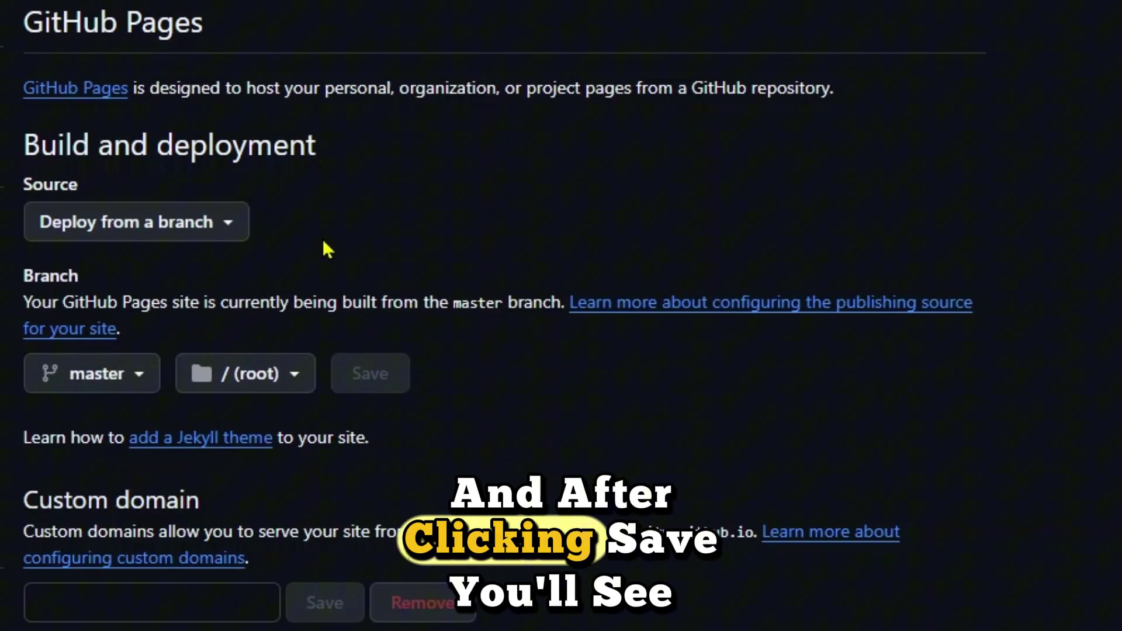
- Check the Pages build status, reload the settings page, then go to the thecodecity profile
left_click_drag(22, 301, 568, 303)
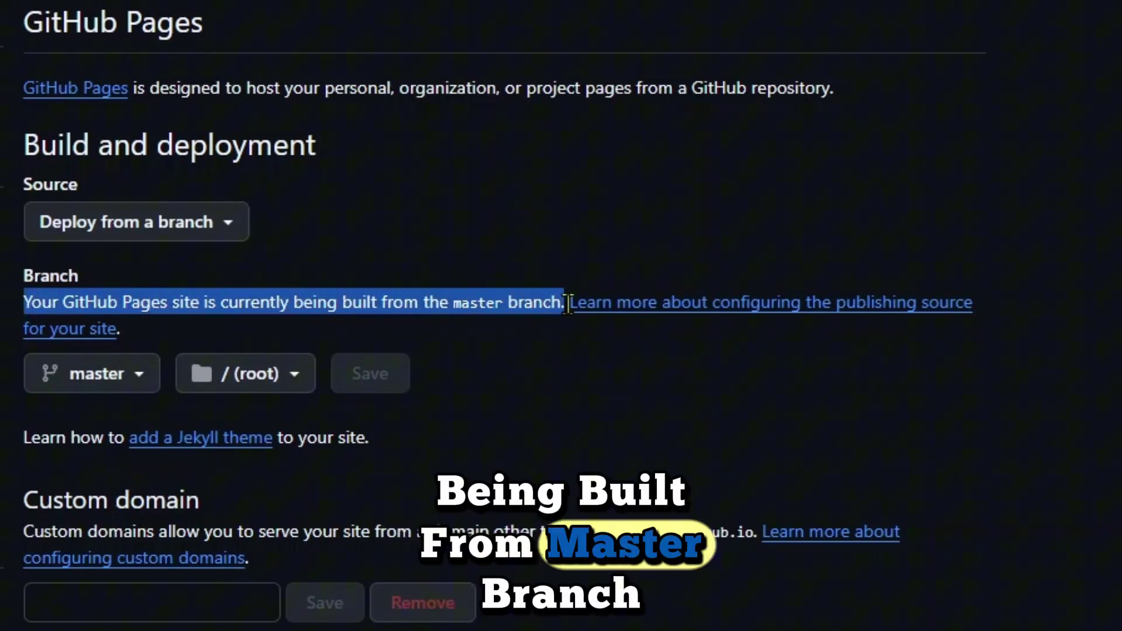
left_click(533, 368)
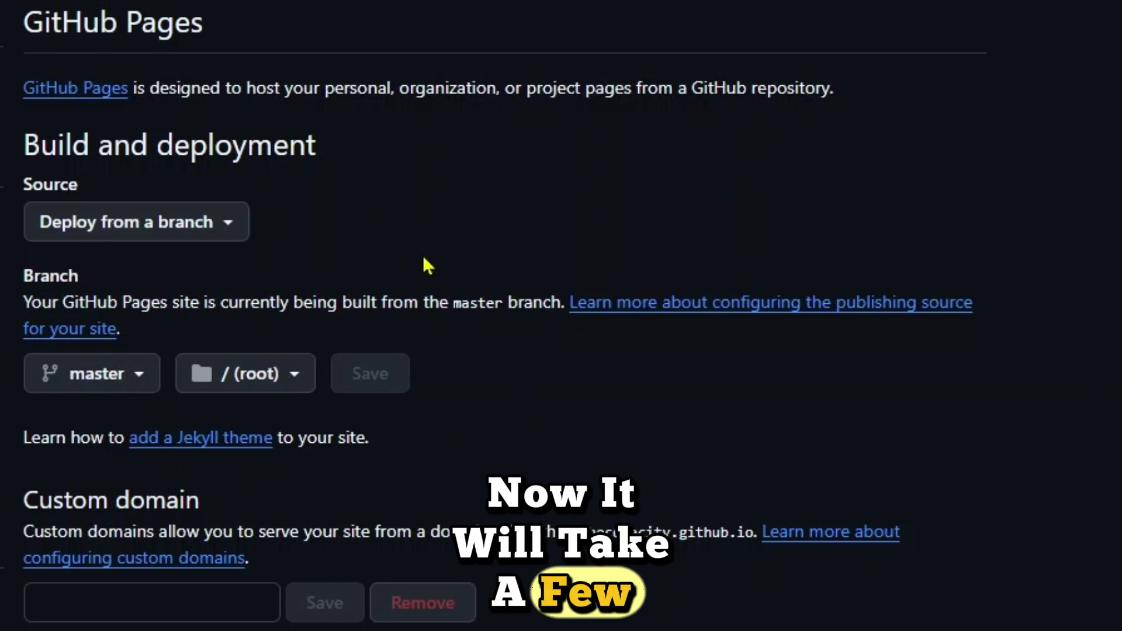
scroll(423, 258, "up", 2)
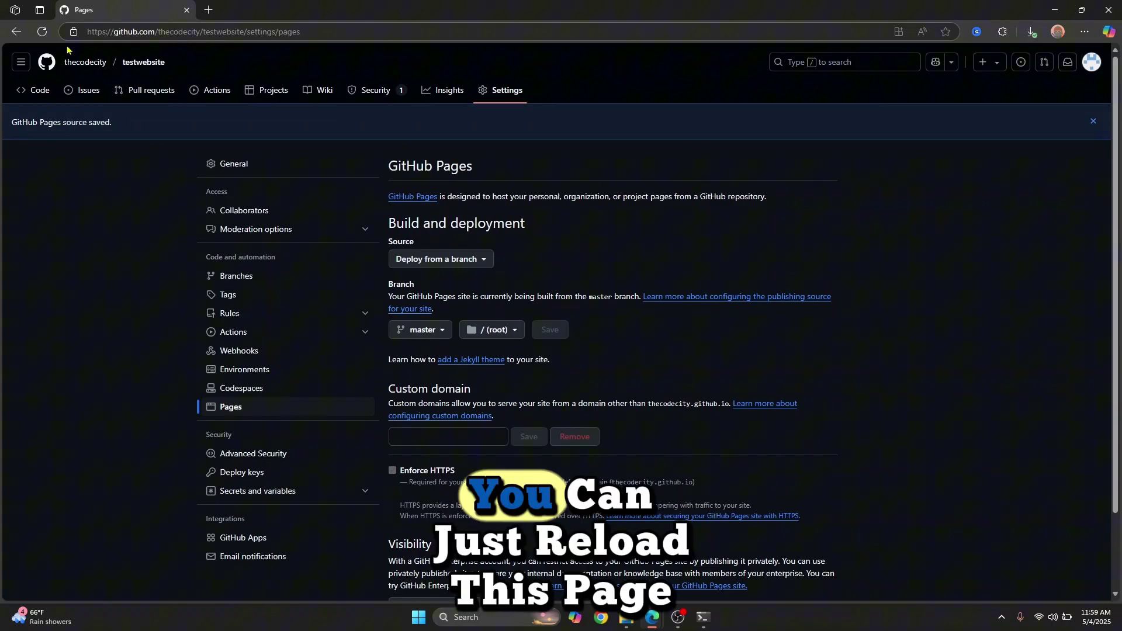
left_click(41, 31)
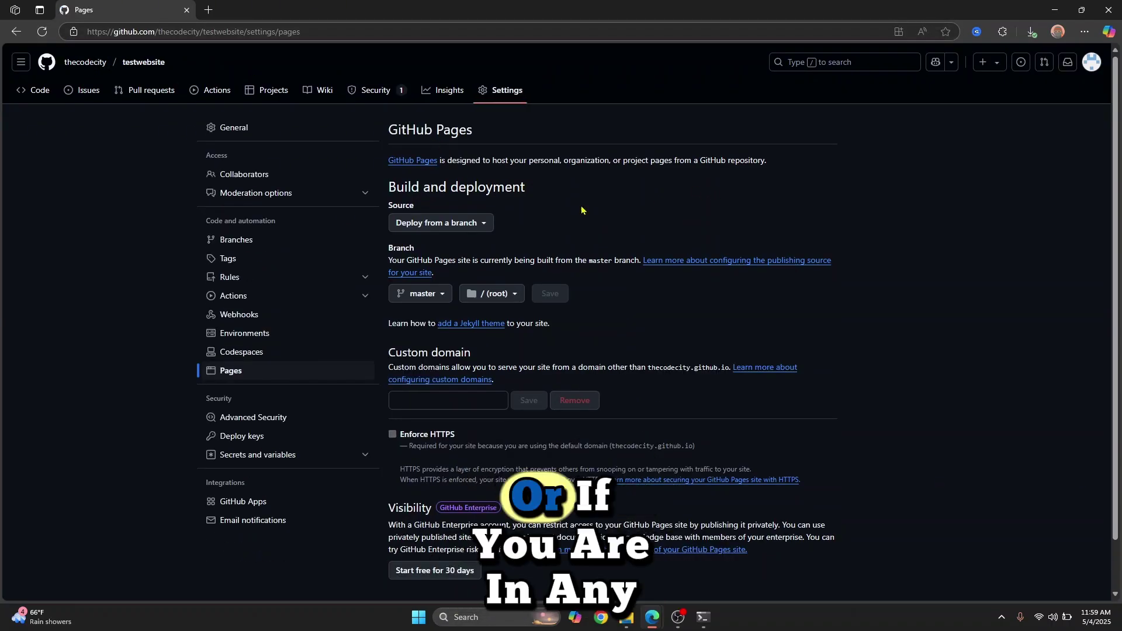
left_click(85, 63)
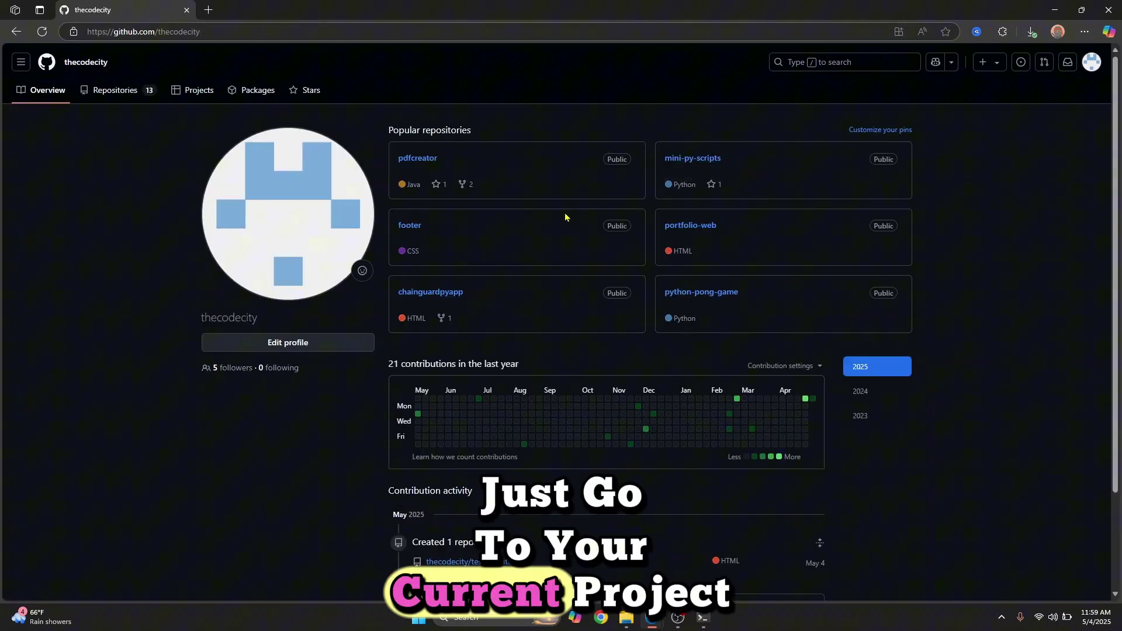
scroll(797, 167, "down", 2)
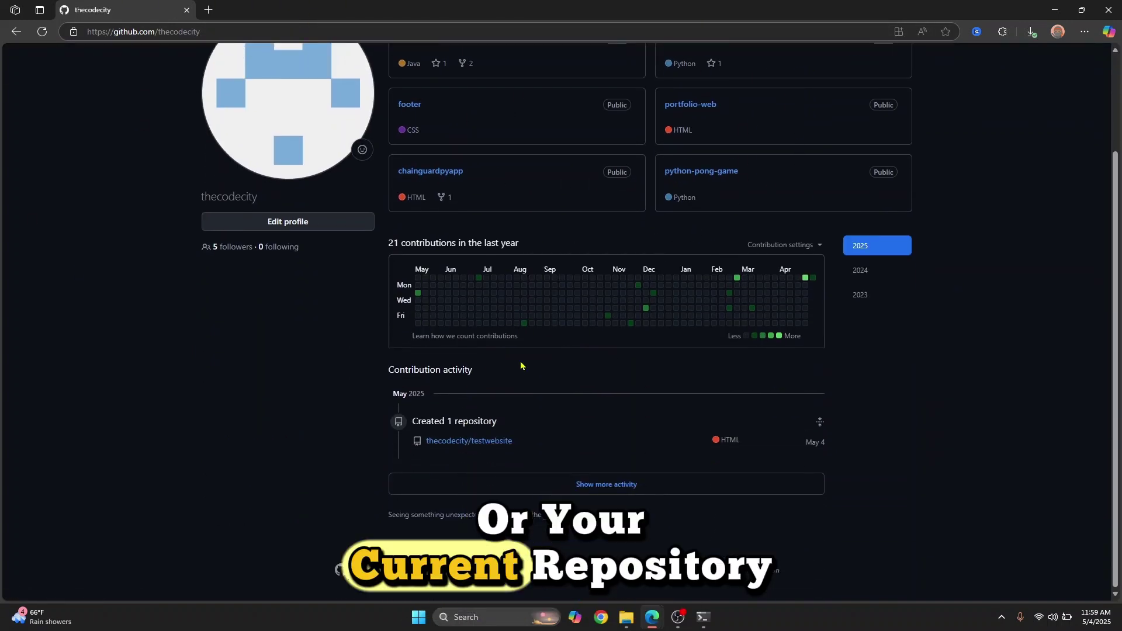
- Reopen testwebsite's Pages settings and confirm the site is live at thecodecity.github.io/testwebsite
left_click(491, 448)
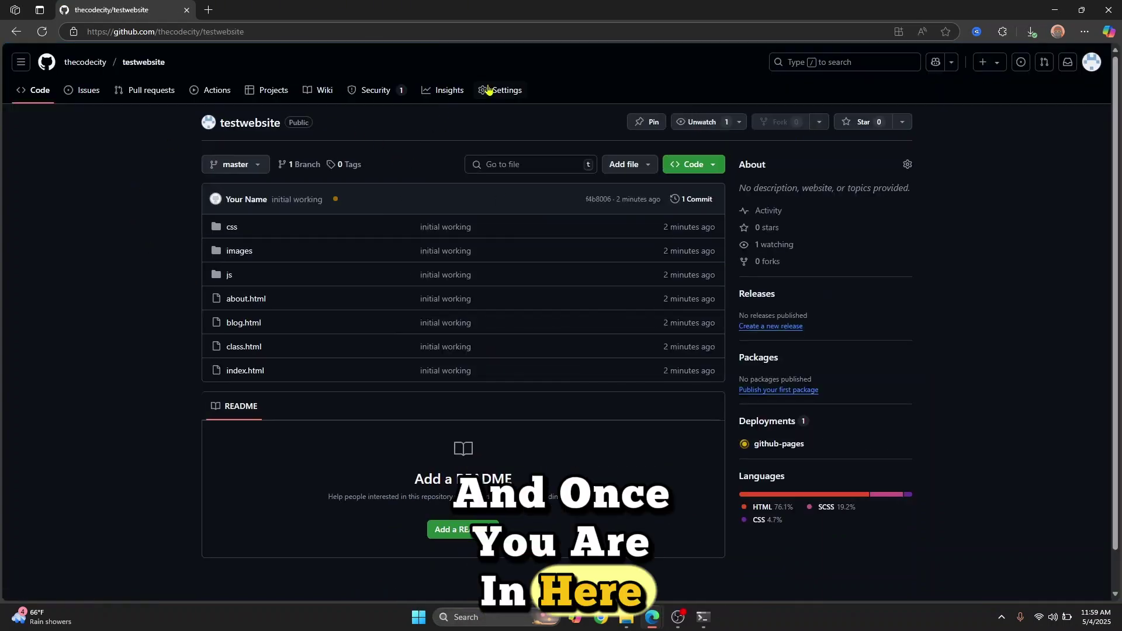
left_click(489, 89)
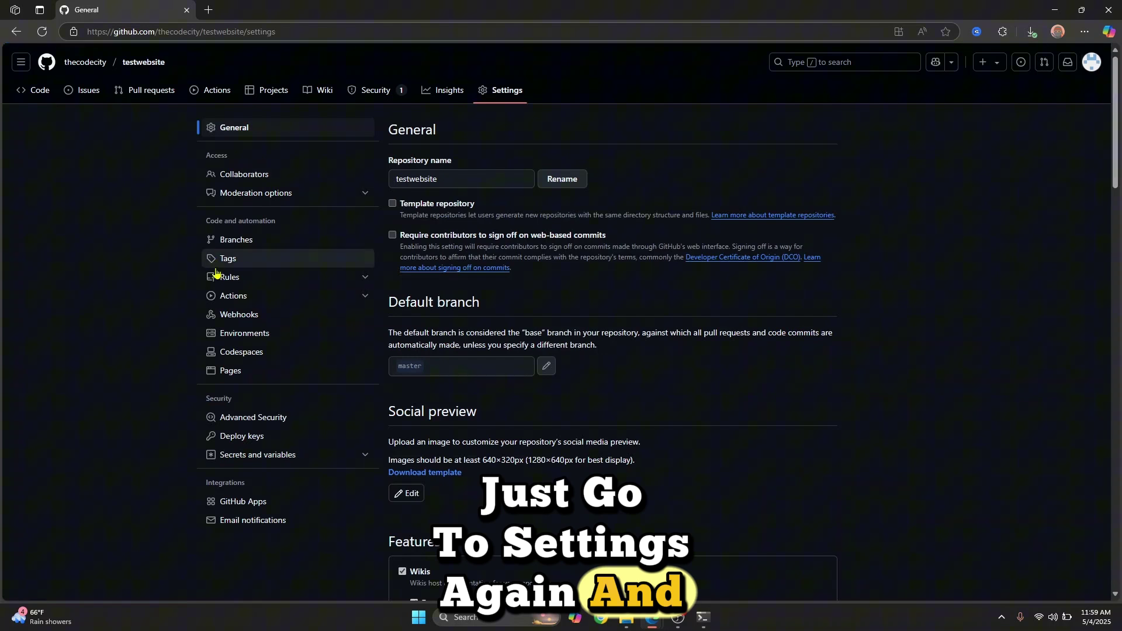
left_click(229, 371)
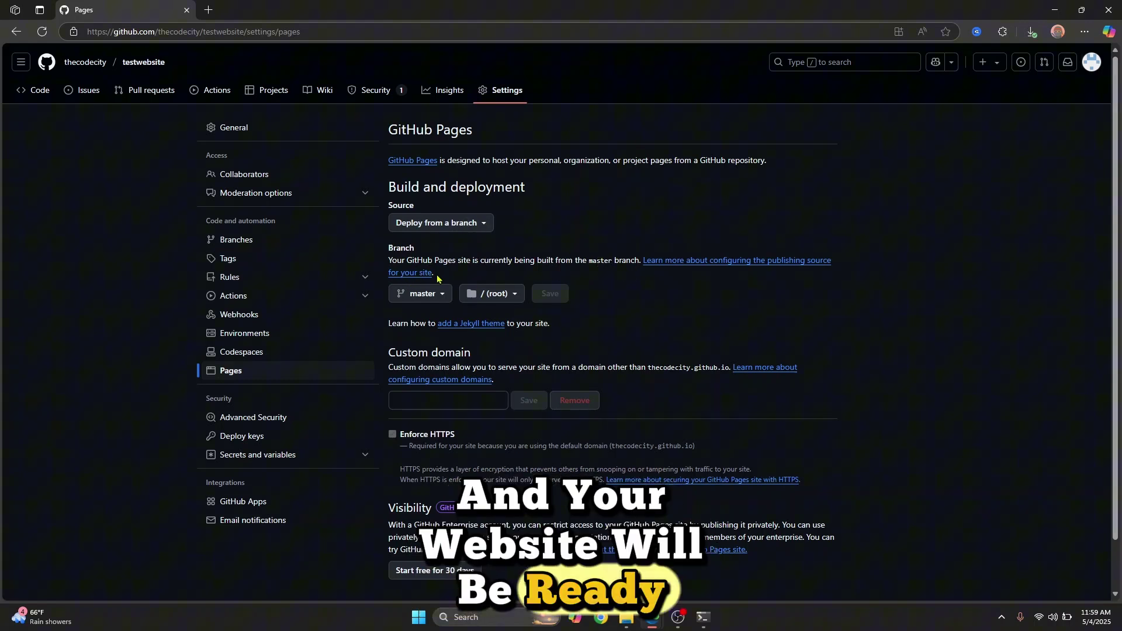
left_click_drag(437, 276, 401, 260)
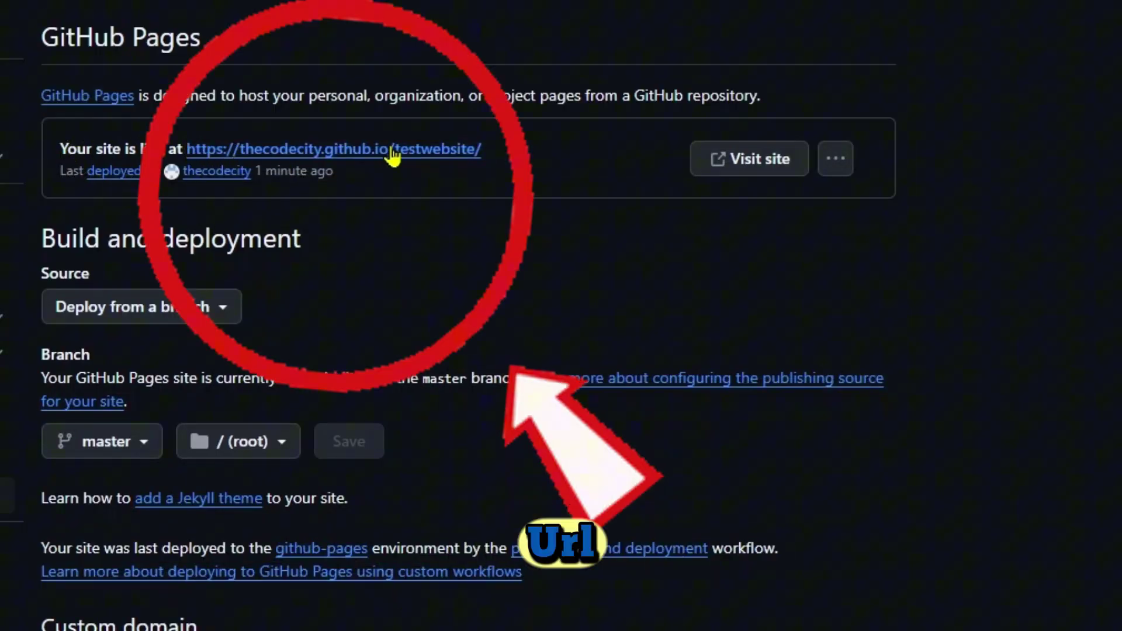
- Open the live site at thecodecity.github.io/testwebsite and select its address for sharing
left_click(288, 156)
scroll(688, 256, "down", 1)
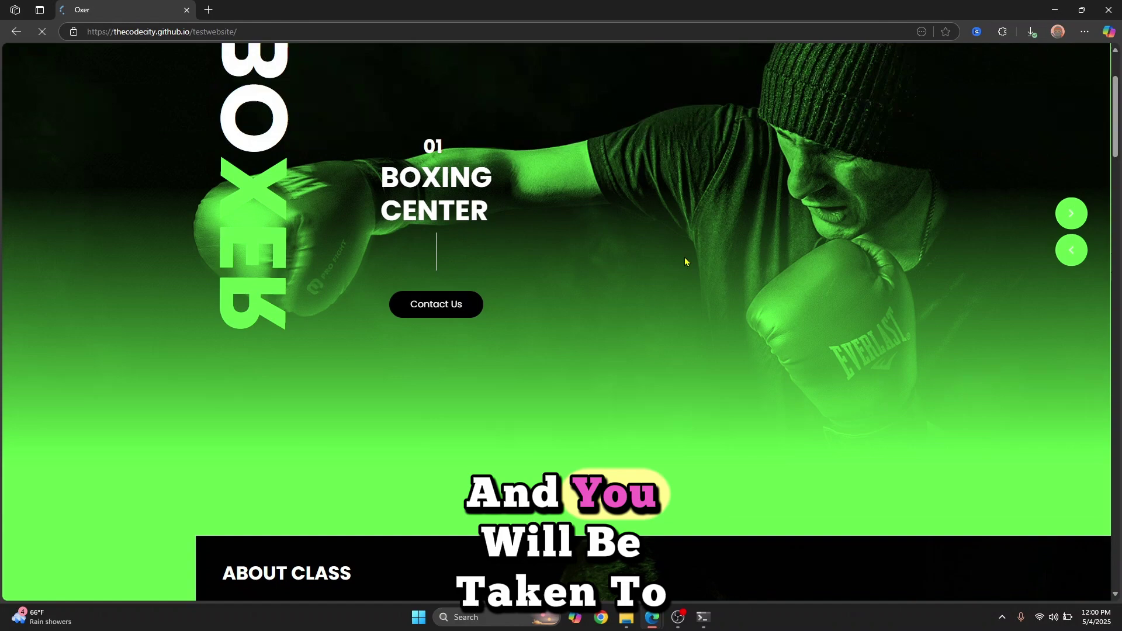
scroll(680, 254, "down", 4)
scroll(676, 256, "down", 2)
scroll(674, 259, "up", 5)
scroll(614, 201, "up", 3)
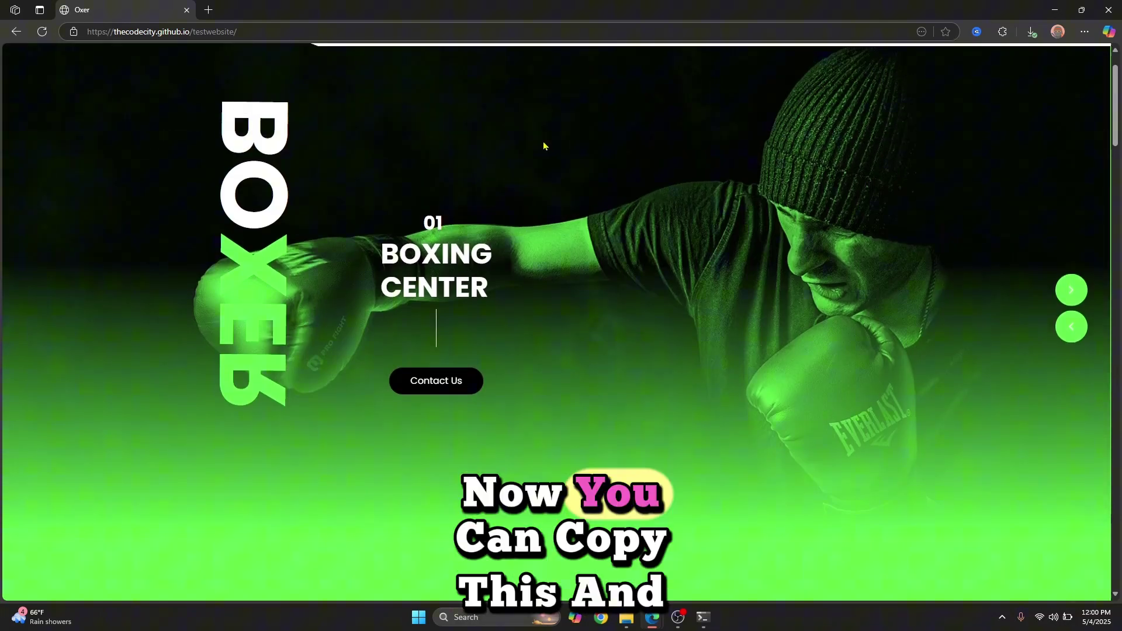
left_click(550, 31)
left_click(823, 326)
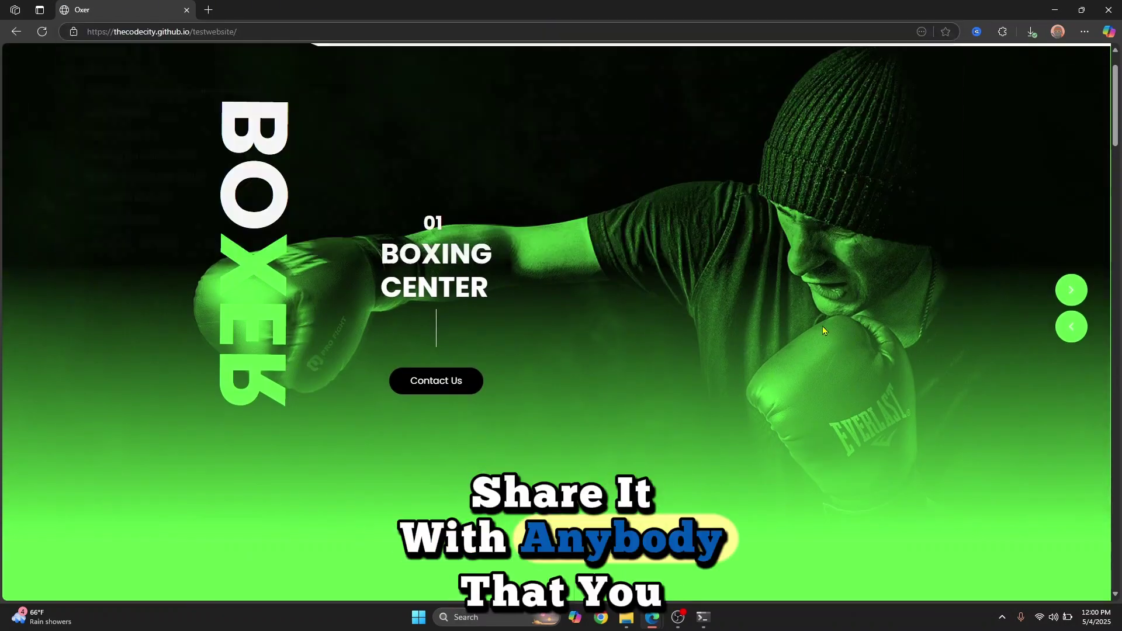
scroll(742, 302, "down", 3)
scroll(730, 300, "up", 4)
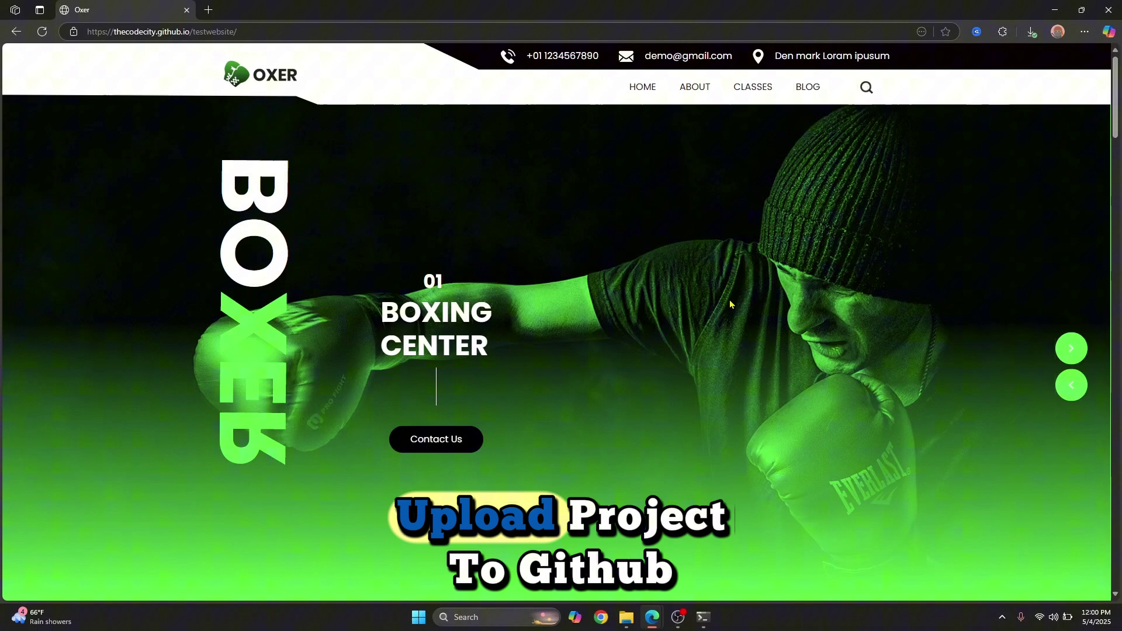